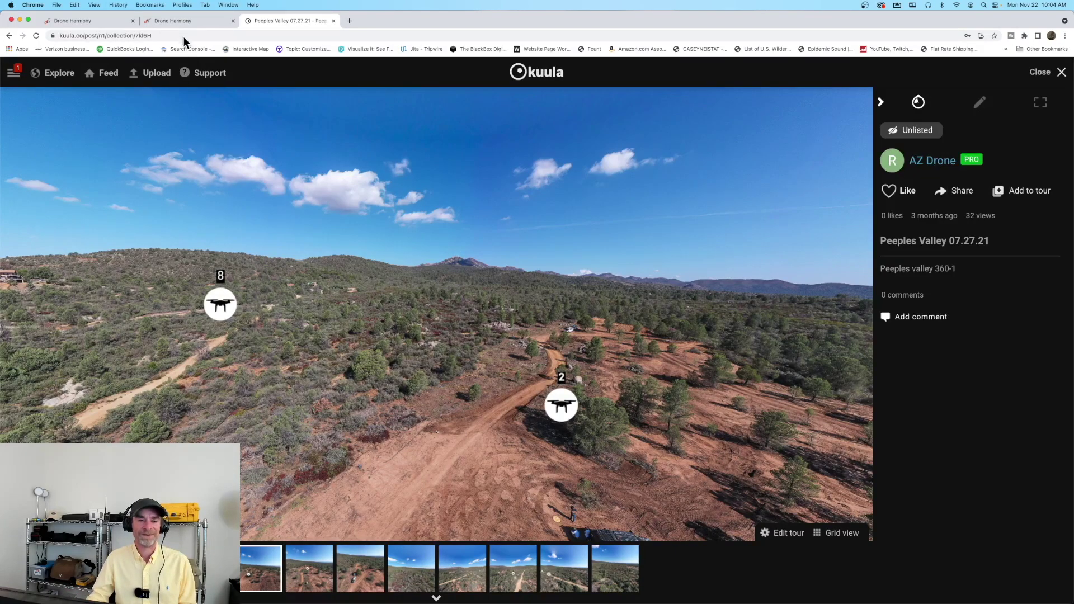
Switch to the Drone Harmony docs and look over the article on planning and executing panorama missions
{"action": "left_click", "coordinate": [179, 21]}
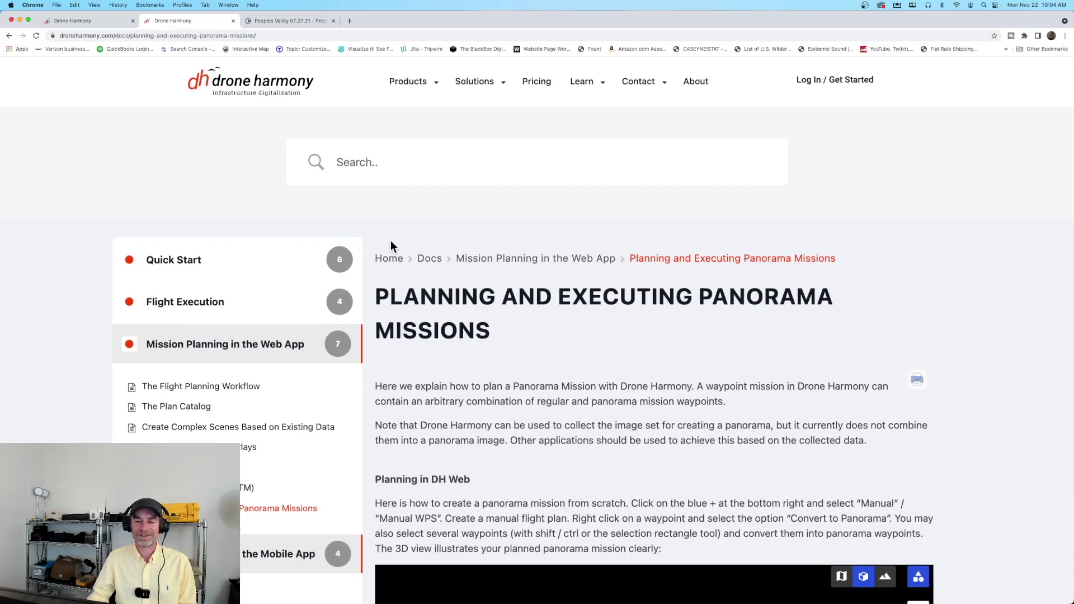
{"action": "scroll", "coordinate": [390, 244], "scroll_direction": "down", "scroll_amount": 3}
{"action": "scroll", "coordinate": [390, 240], "scroll_direction": "up", "scroll_amount": 3}
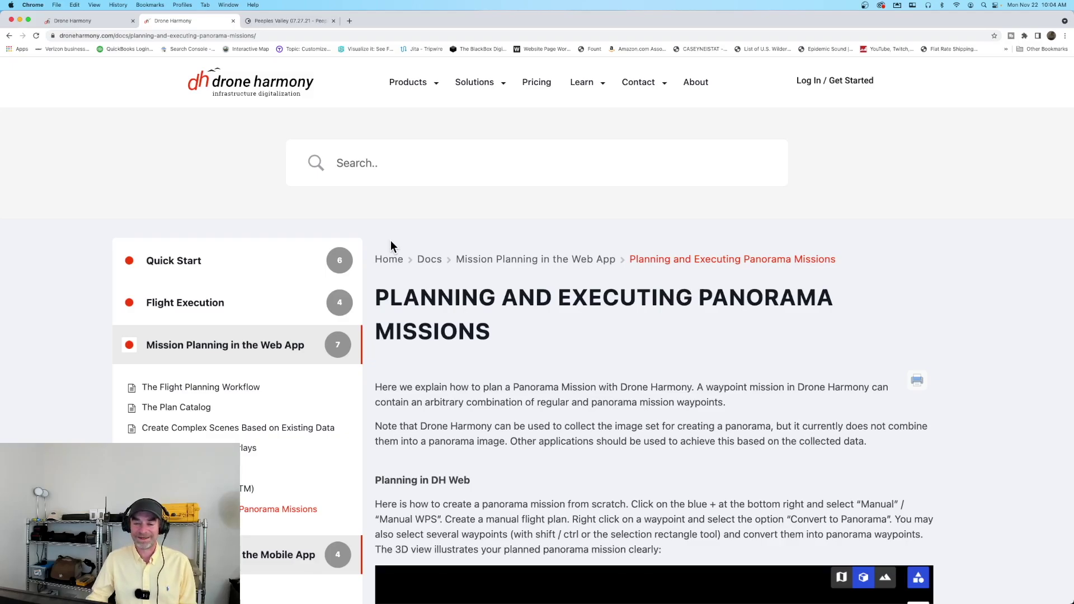
{"action": "scroll", "coordinate": [391, 245], "scroll_direction": "down", "scroll_amount": 9}
{"action": "scroll", "coordinate": [391, 245], "scroll_direction": "up", "scroll_amount": 9}
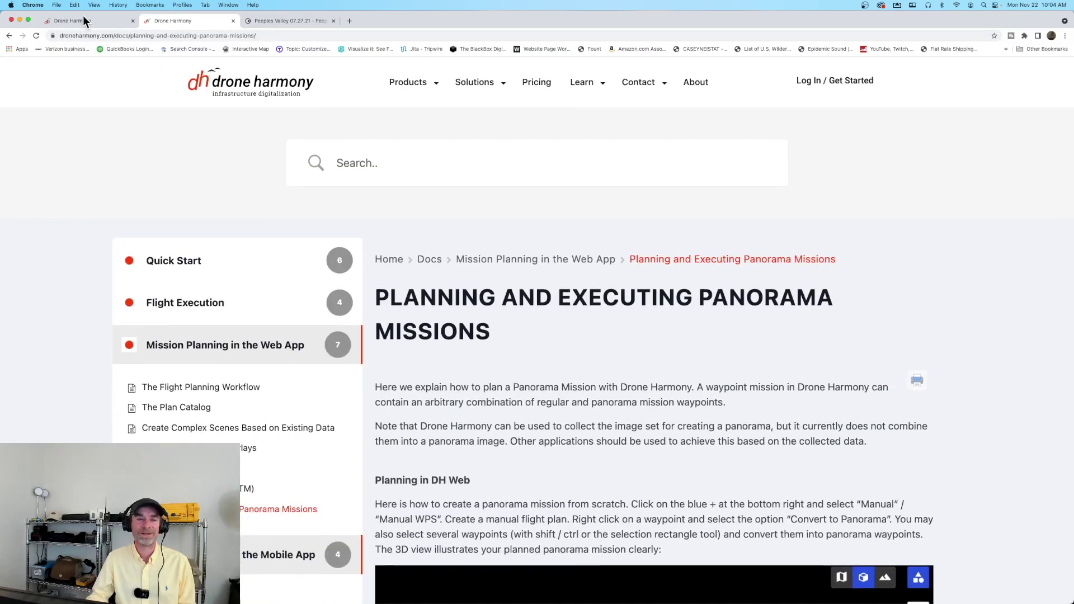
Return to the Drone Harmony web app, examine the site on the map and view the mission types in the plan catalog
{"action": "left_click", "coordinate": [84, 21]}
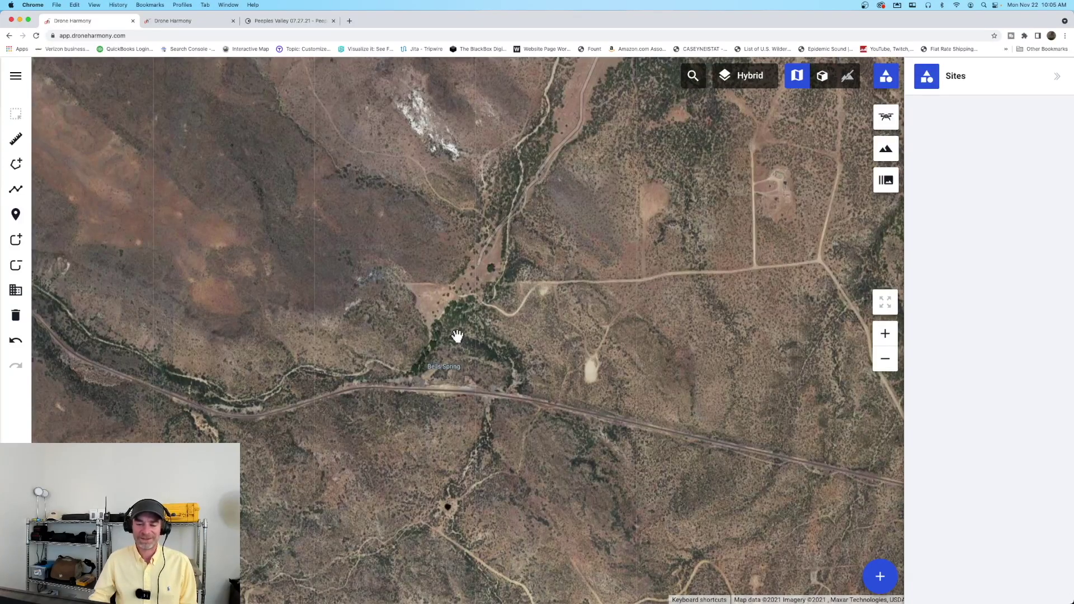
{"action": "scroll", "coordinate": [411, 305], "scroll_direction": "up", "scroll_amount": 5}
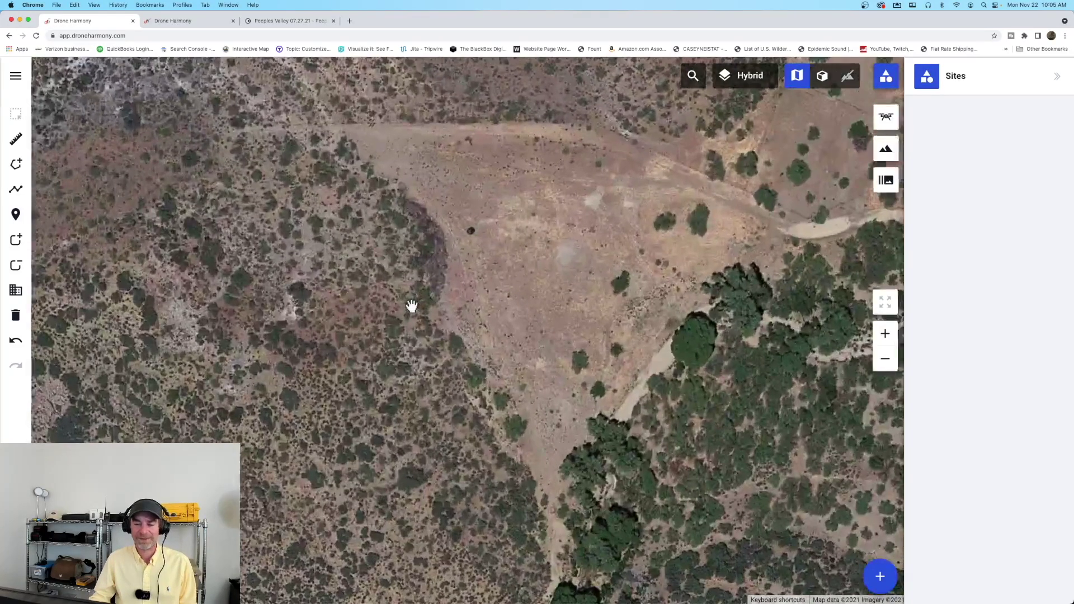
{"action": "scroll", "coordinate": [411, 305], "scroll_direction": "down", "scroll_amount": 3}
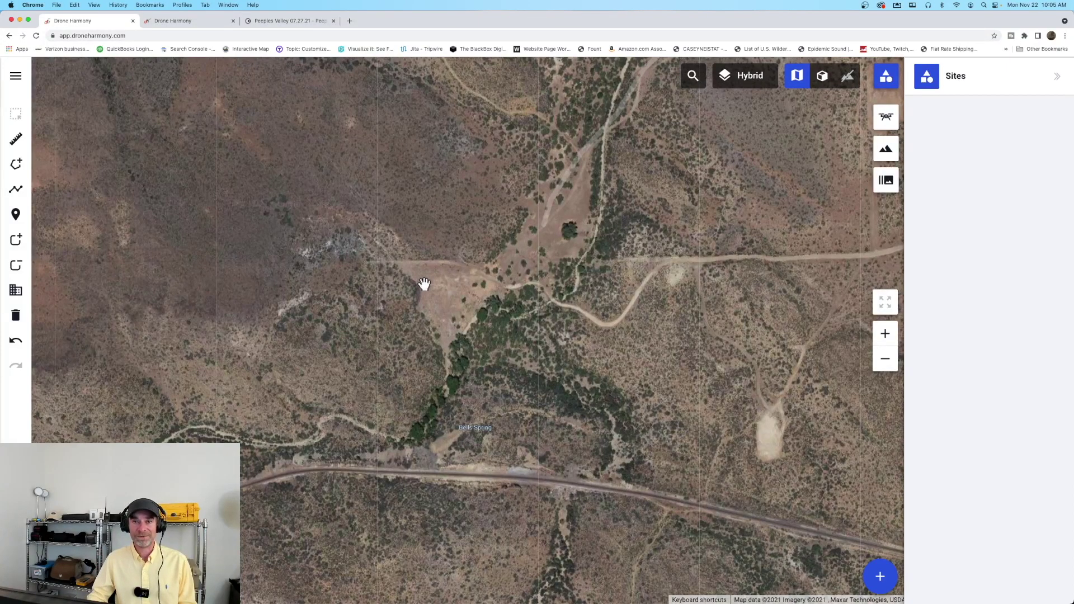
{"action": "left_click", "coordinate": [882, 579]}
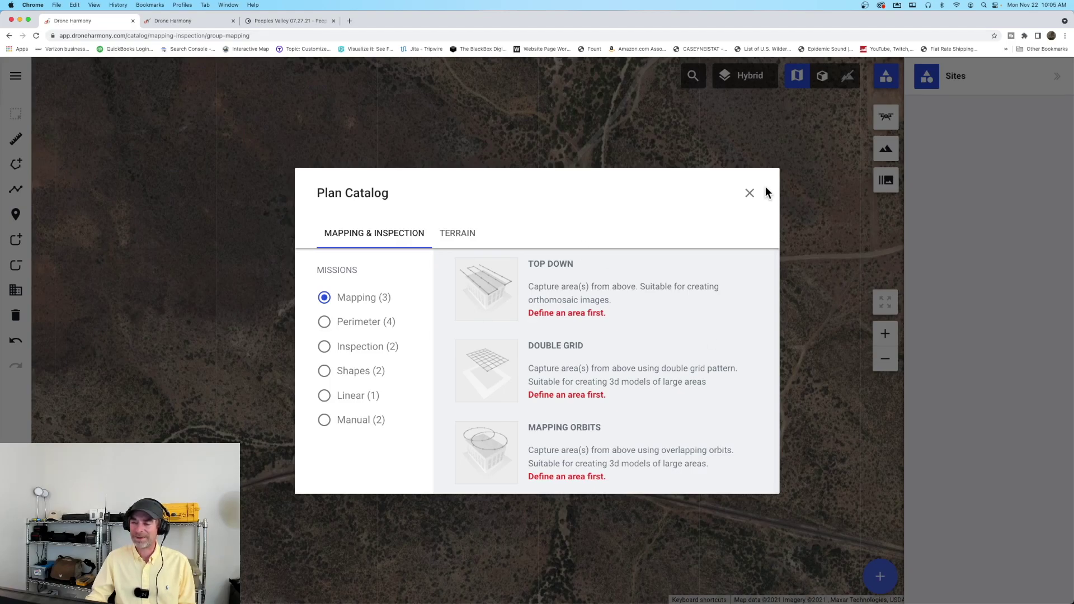
{"action": "left_click", "coordinate": [749, 194]}
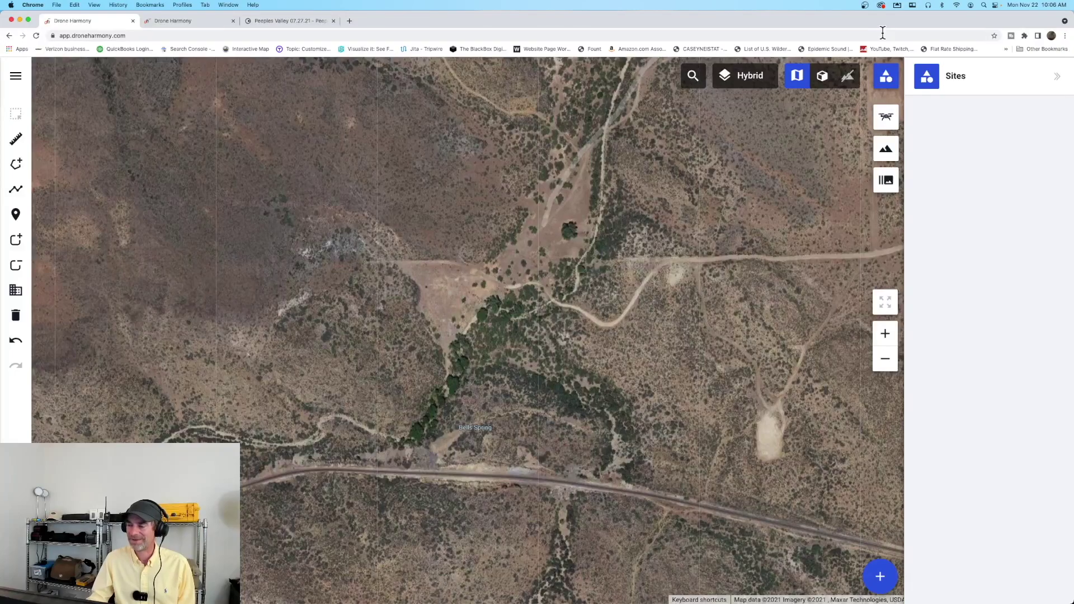
Create a Manual WPS mission from the plan catalog, named 360 Planning, with a plan altitude of 40 m
{"action": "left_click", "coordinate": [879, 577]}
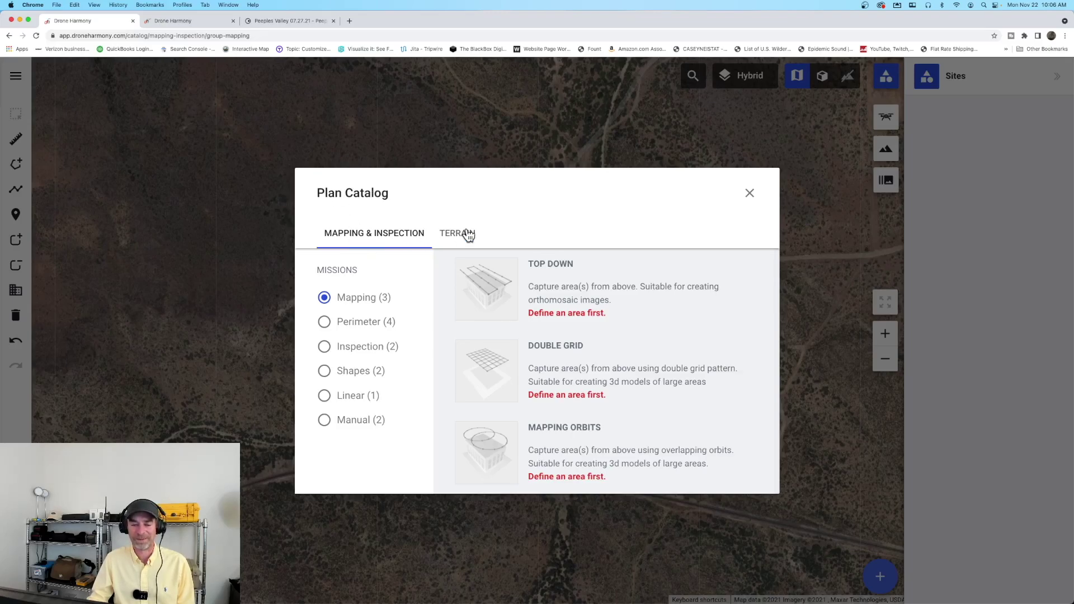
{"action": "left_click", "coordinate": [346, 425]}
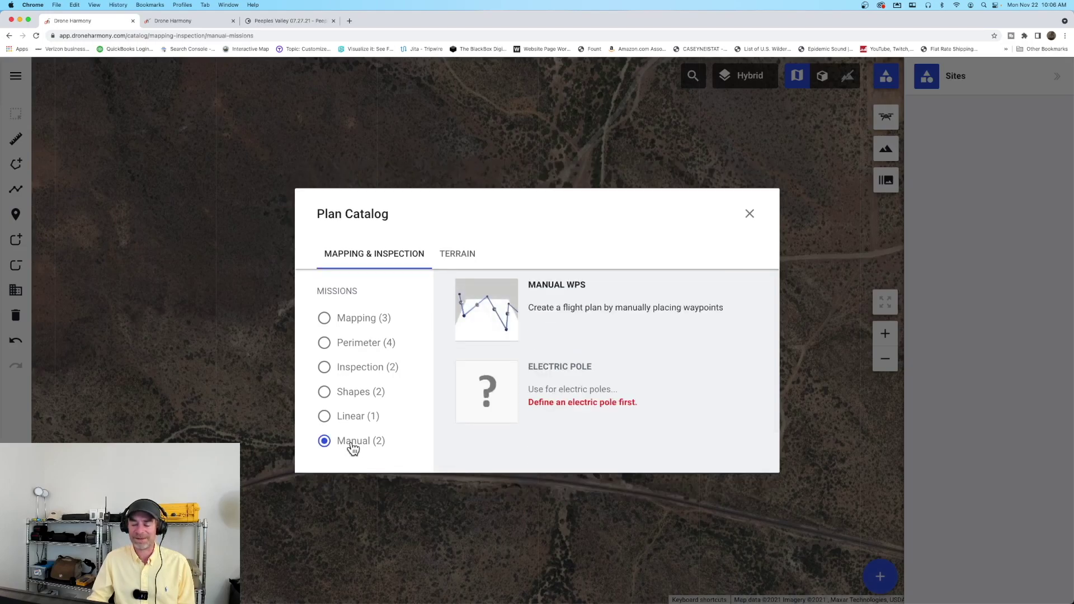
{"action": "left_click", "coordinate": [493, 320]}
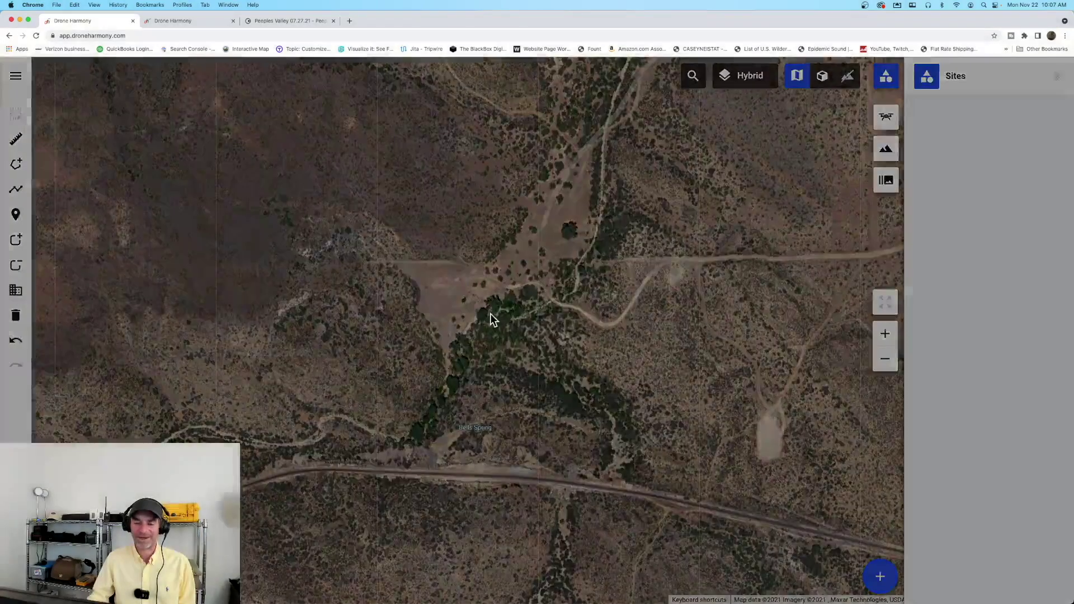
{"action": "left_click", "coordinate": [511, 247]}
{"action": "left_click_drag", "start_coordinate": [529, 241], "coordinate": [477, 244]}
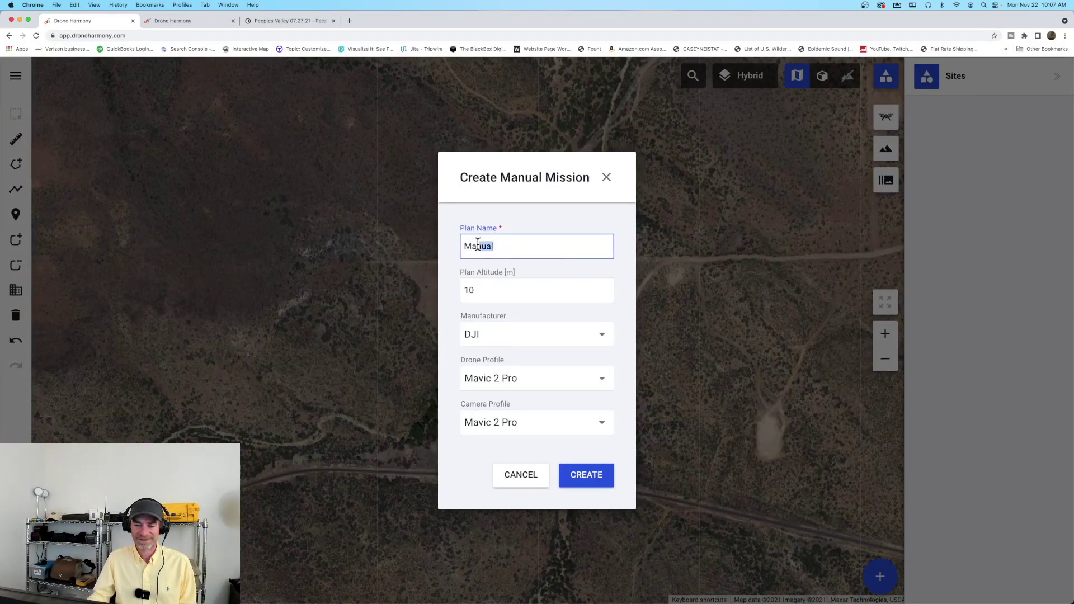
{"action": "type", "text": "360"}
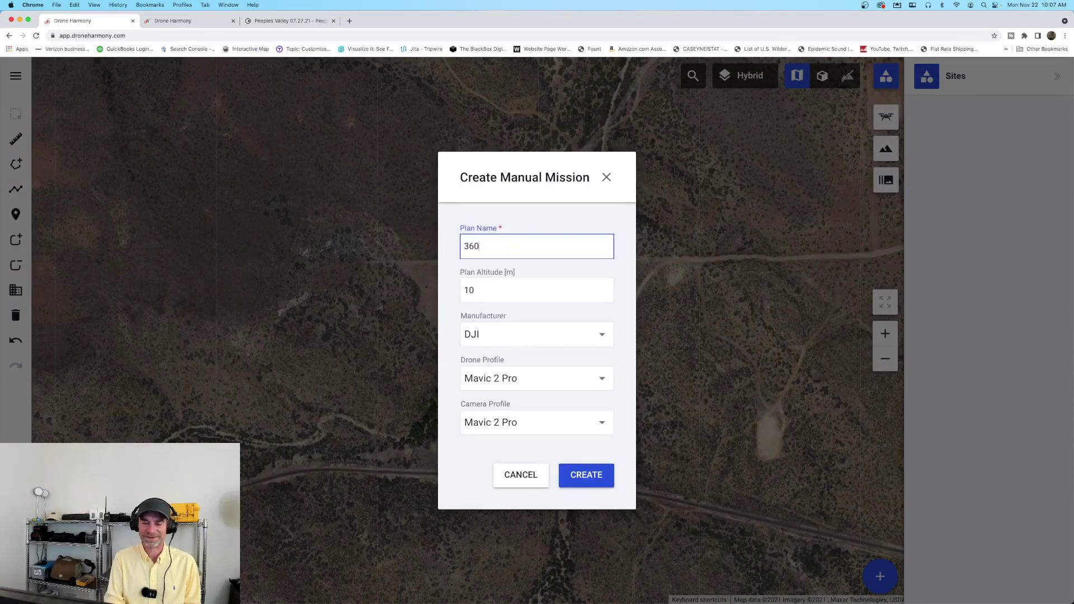
{"action": "type", "text": " Planning"}
{"action": "key", "text": "Tab"}
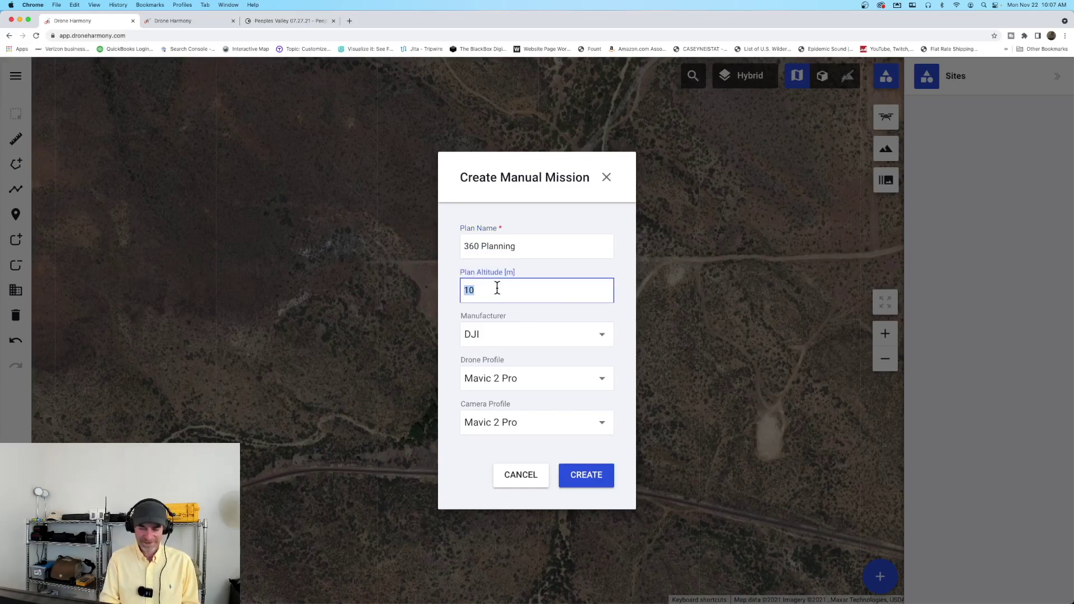
{"action": "type", "text": "40"}
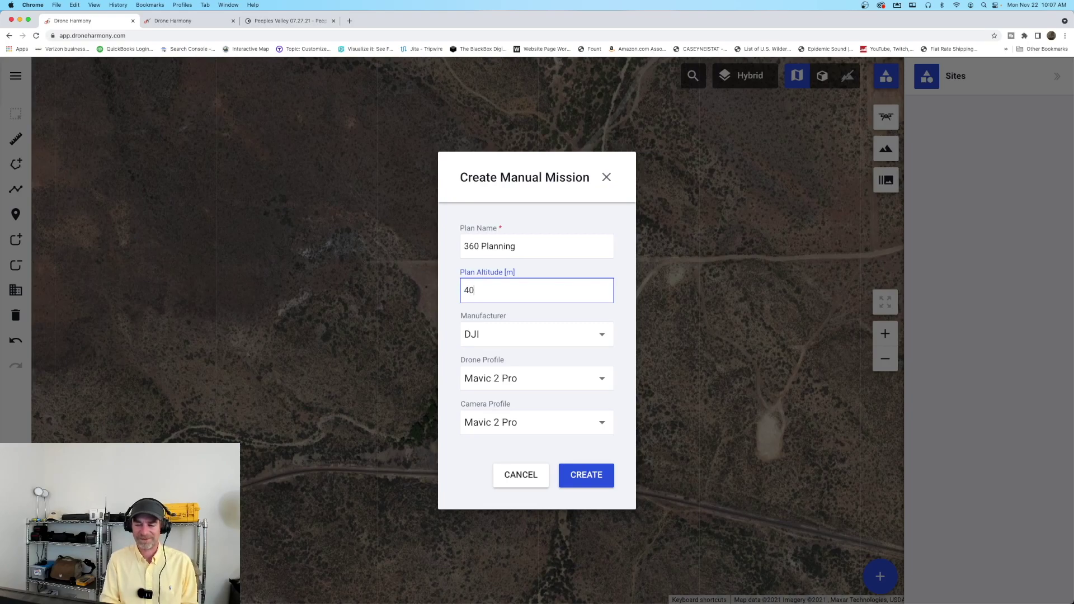
{"action": "key", "text": "Tab"}
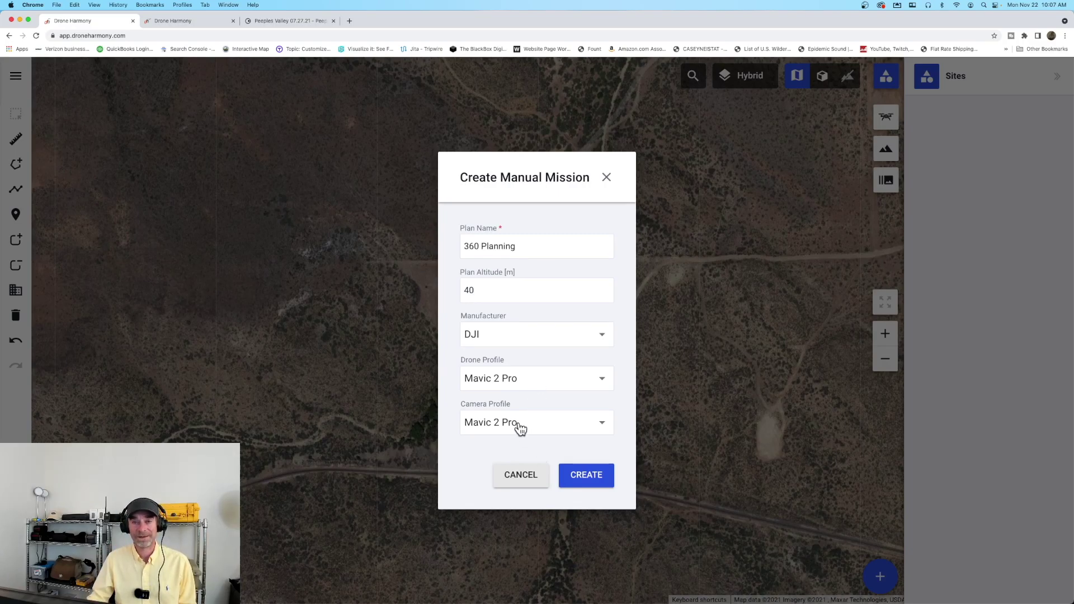
{"action": "left_click", "coordinate": [585, 477]}
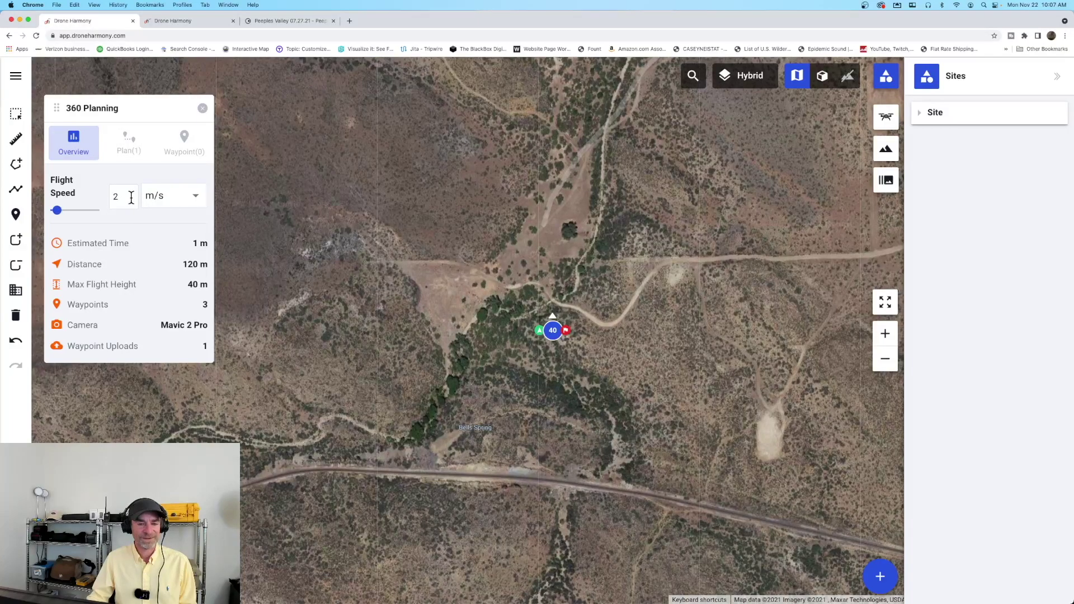
Set the mission's flight speed to 7 Mph
{"action": "left_click", "coordinate": [195, 196]}
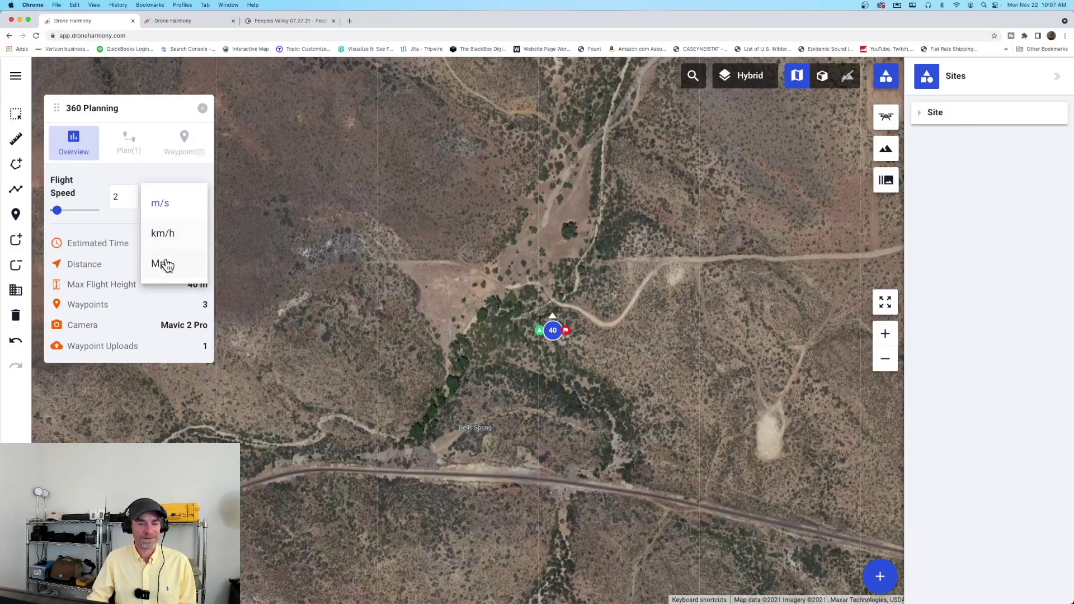
{"action": "left_click", "coordinate": [166, 265]}
{"action": "double_click", "coordinate": [109, 198]}
{"action": "type", "text": "7"}
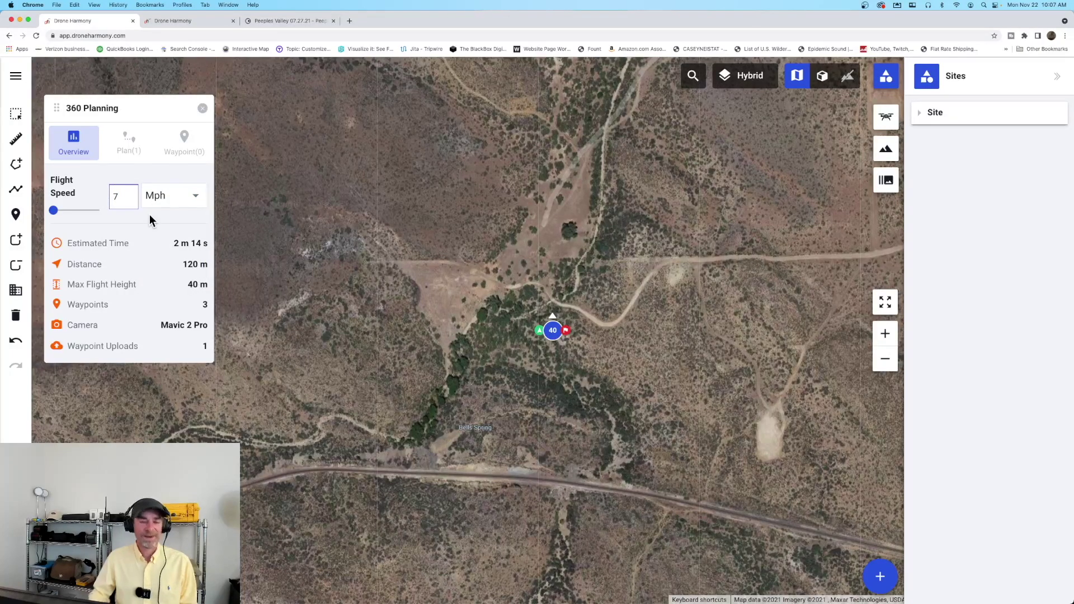
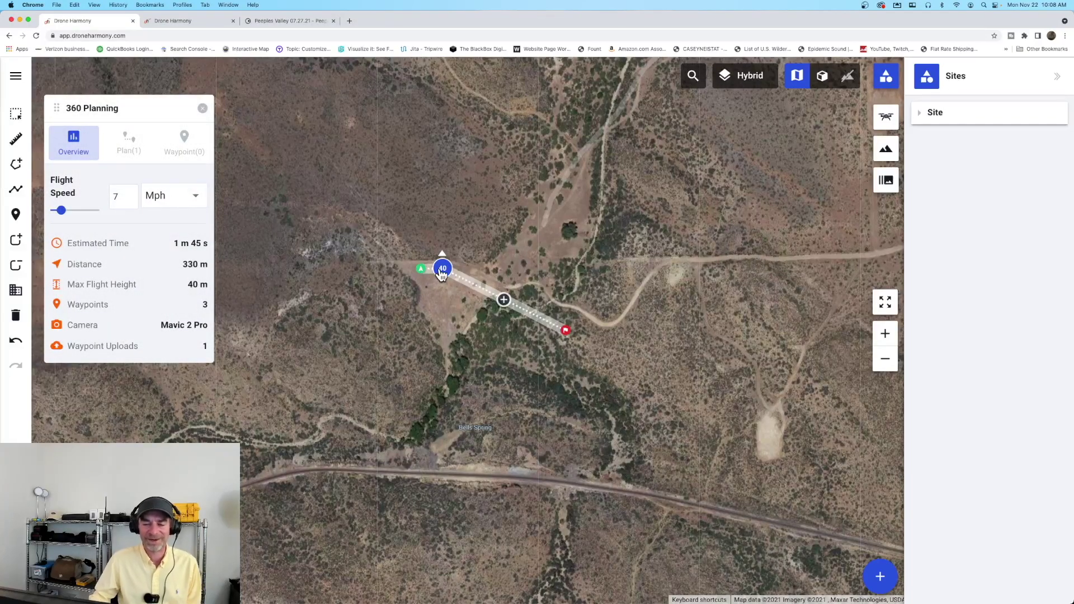
Move the first waypoint to the clearing's southern tip and insert a second waypoint due east of it, extending the route's end point eastward
{"action": "mouse_move", "coordinate": [444, 273]}
{"action": "left_mouse_down"}
{"action": "mouse_move", "coordinate": [449, 309]}
{"action": "mouse_move", "coordinate": [445, 272]}
{"action": "left_mouse_up"}
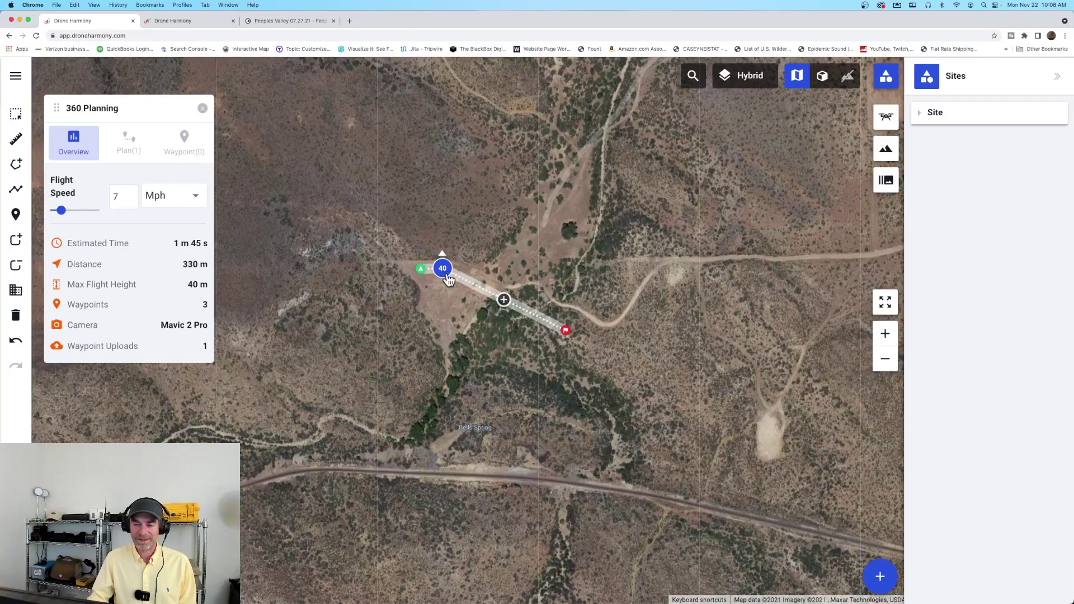
{"action": "left_click_drag", "start_coordinate": [446, 272], "coordinate": [447, 330]}
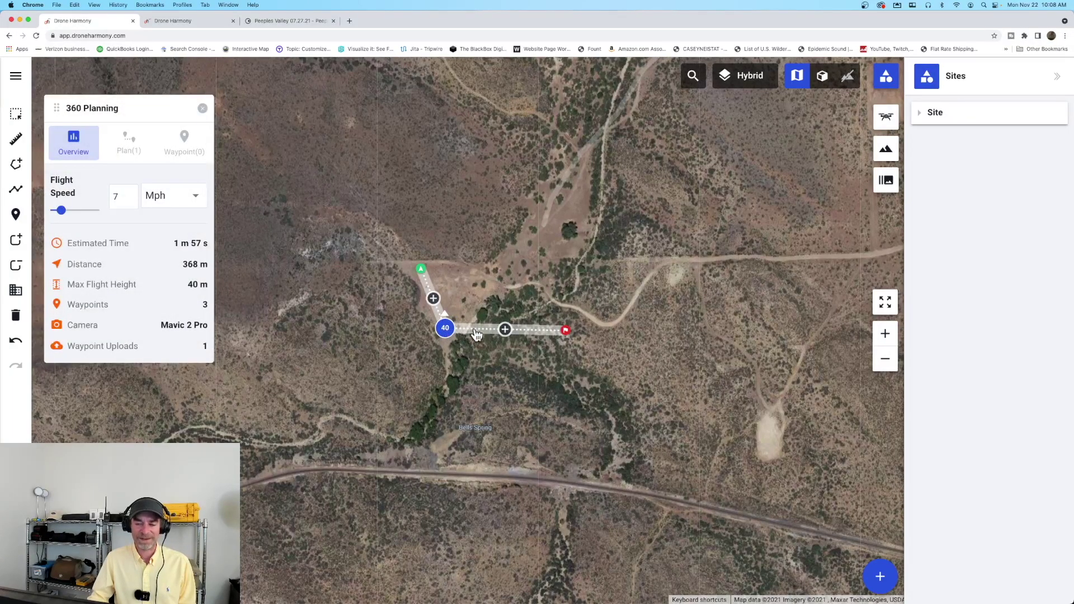
{"action": "left_click_drag", "start_coordinate": [565, 330], "coordinate": [649, 331]}
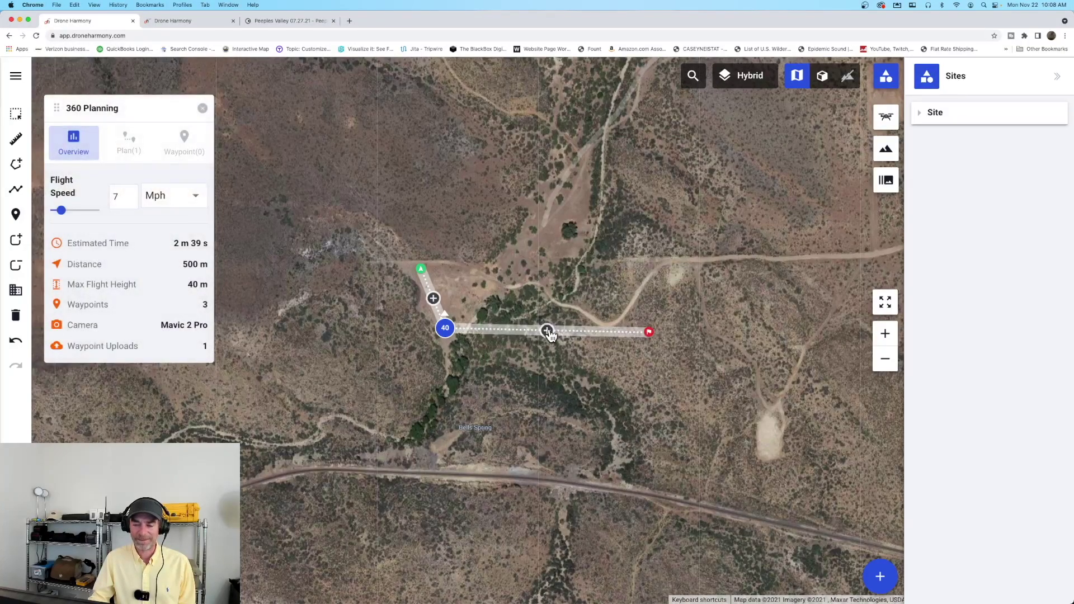
{"action": "left_click_drag", "start_coordinate": [547, 331], "coordinate": [573, 328]}
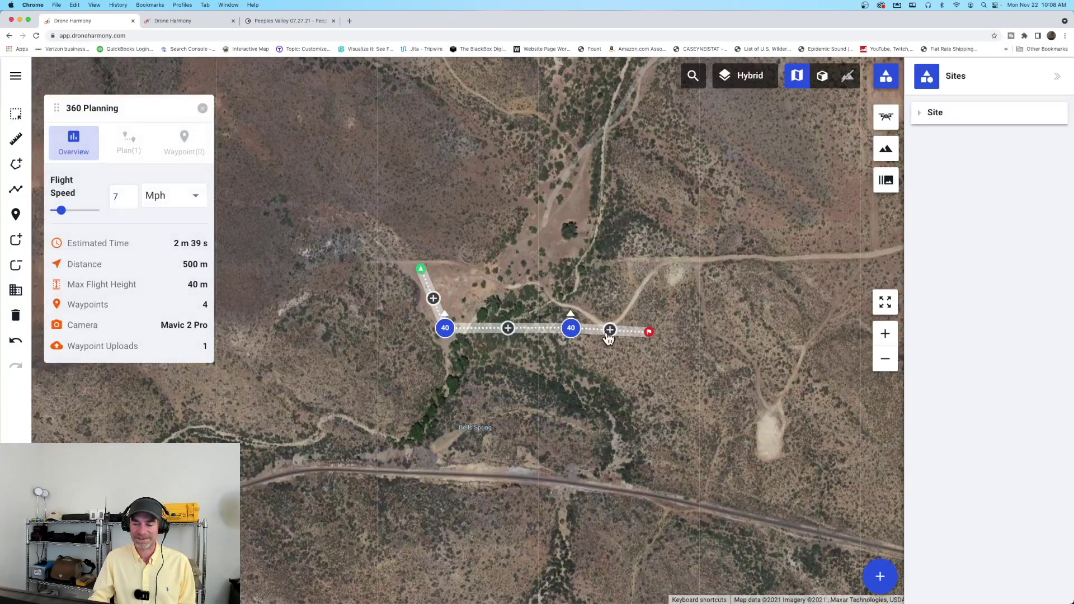
Insert a third waypoint south of the second one, just above the railway, and move the end point far to the west
{"action": "left_click_drag", "start_coordinate": [611, 336], "coordinate": [576, 456]}
{"action": "left_click_drag", "start_coordinate": [646, 338], "coordinate": [271, 462]}
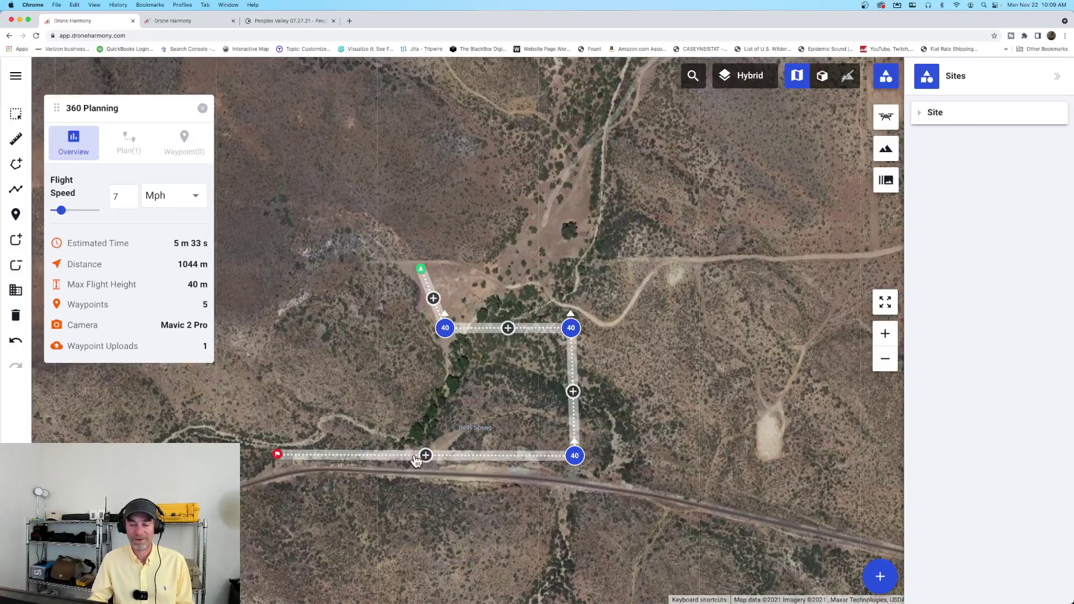
{"action": "left_click_drag", "start_coordinate": [278, 455], "coordinate": [126, 446]}
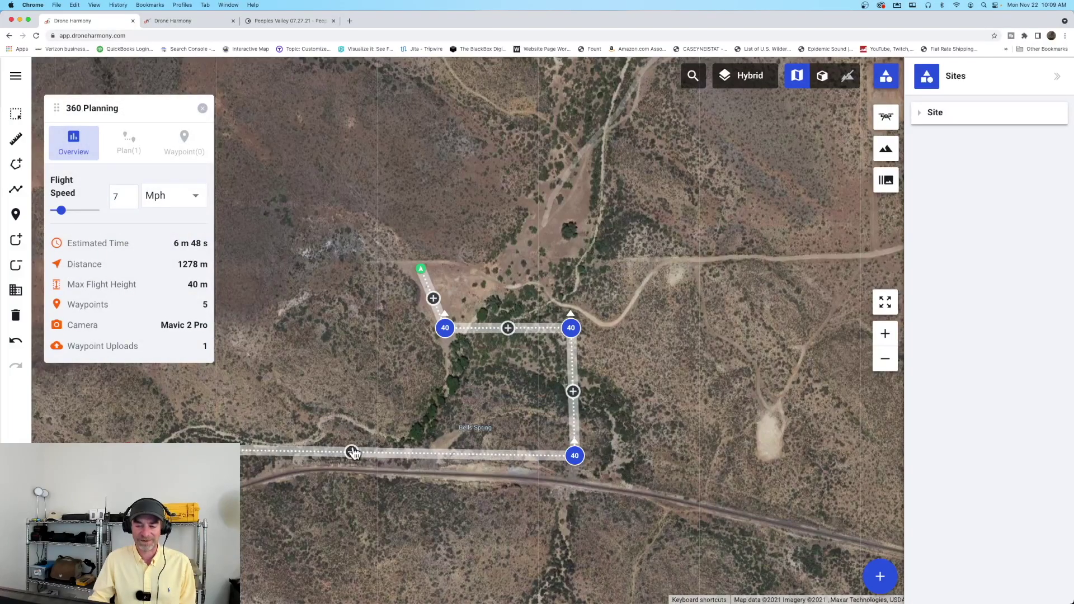
Insert two more waypoints west of the clearing and bring the route's end point back beside the start point
{"action": "left_click_drag", "start_coordinate": [351, 452], "coordinate": [334, 334]}
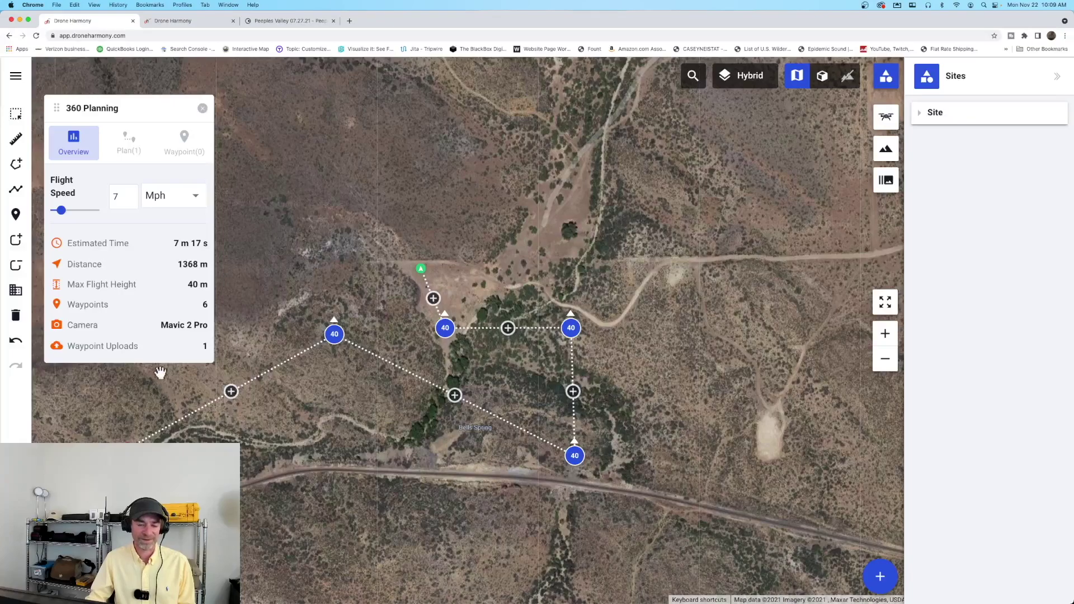
{"action": "left_click_drag", "start_coordinate": [333, 336], "coordinate": [249, 211]}
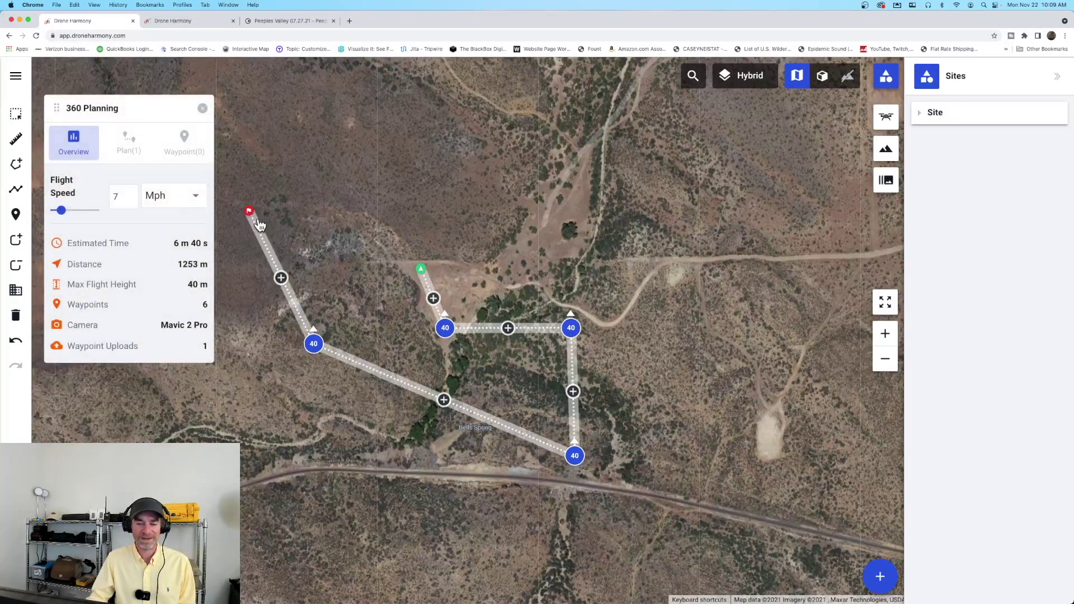
{"action": "left_click_drag", "start_coordinate": [249, 211], "coordinate": [256, 215]}
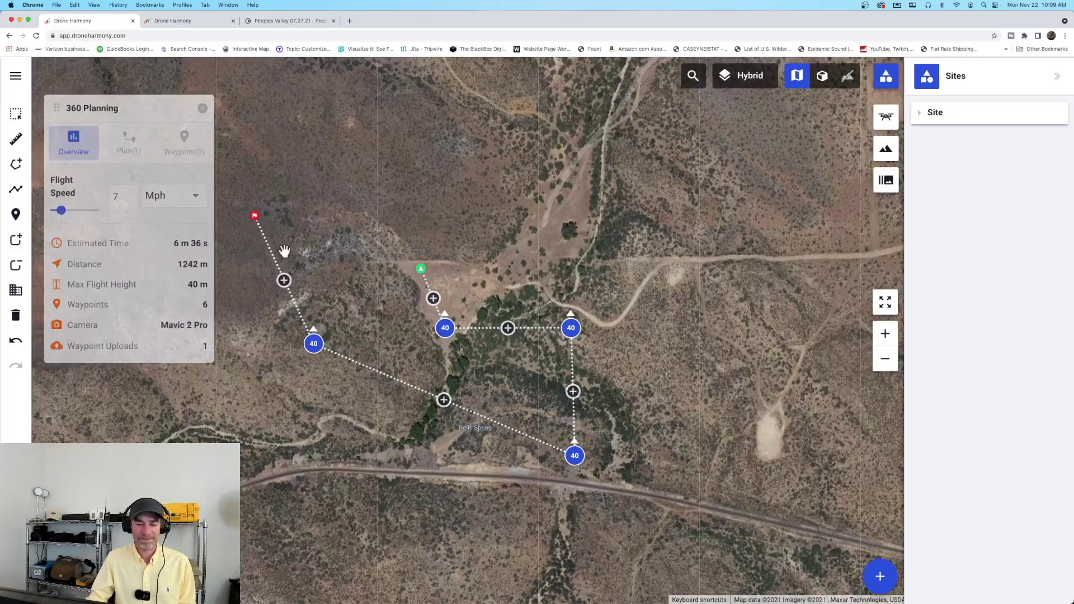
{"action": "left_click_drag", "start_coordinate": [263, 275], "coordinate": [256, 270]}
{"action": "left_click_drag", "start_coordinate": [261, 217], "coordinate": [436, 287]}
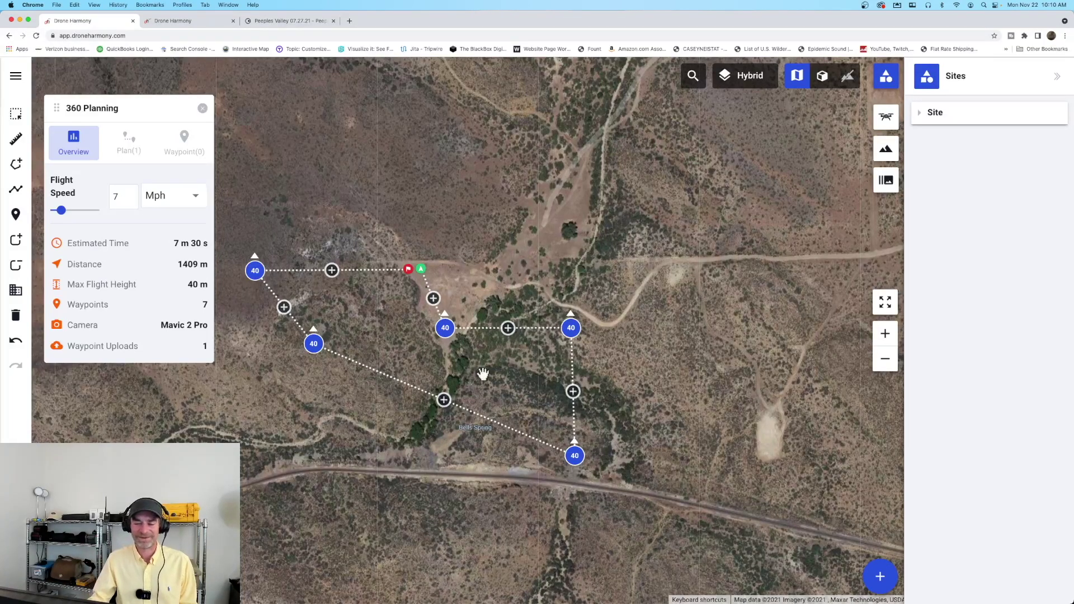
Open the edit options of the waypoint at the clearing's southern tip and view its position coordinates
{"action": "left_click", "coordinate": [447, 331]}
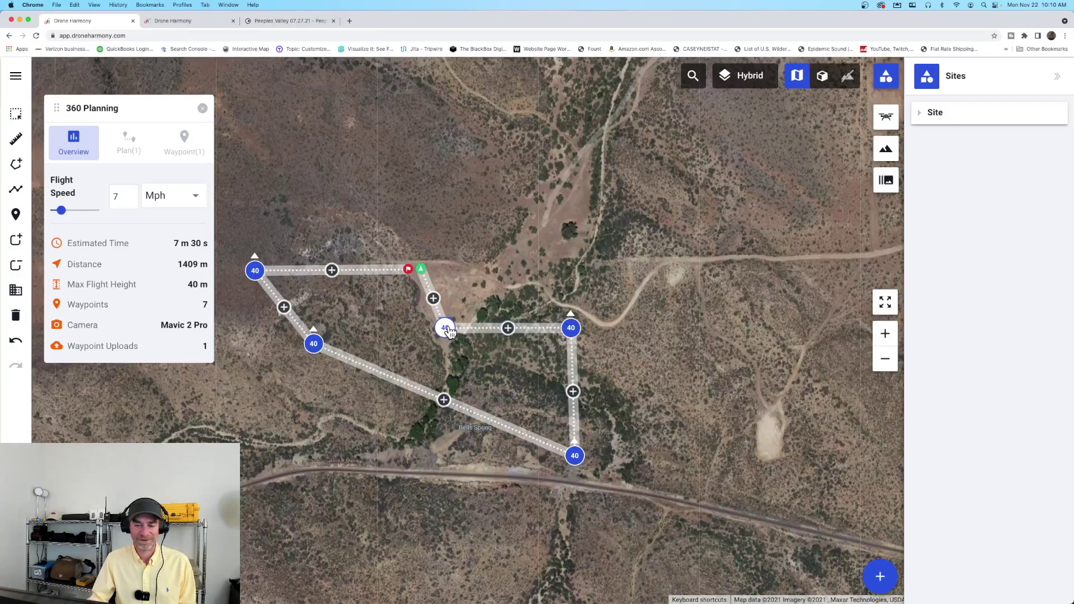
{"action": "right_click", "coordinate": [447, 332]}
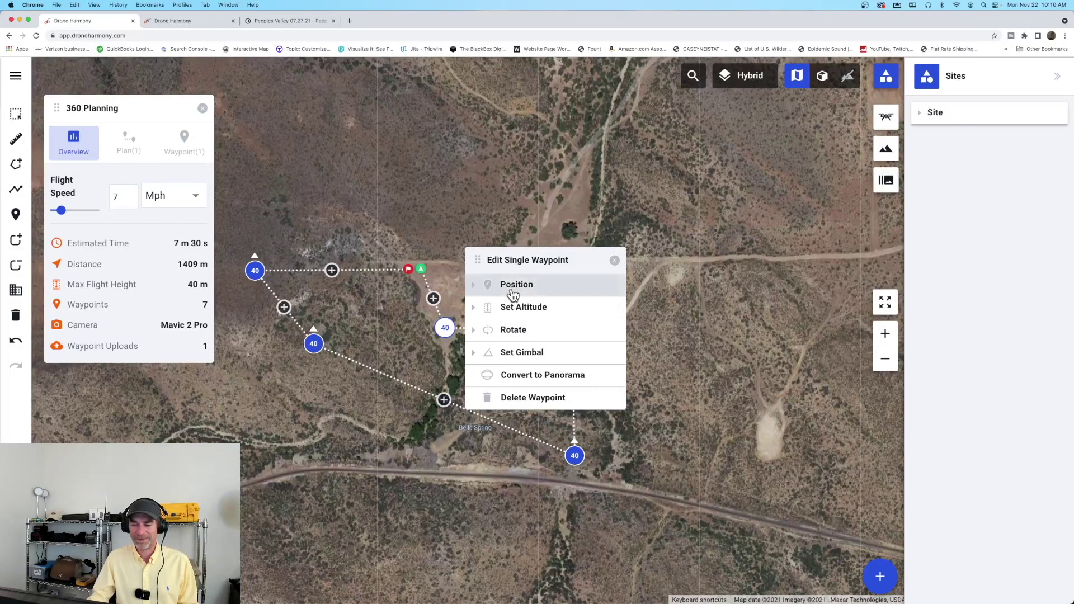
{"action": "left_click", "coordinate": [474, 287]}
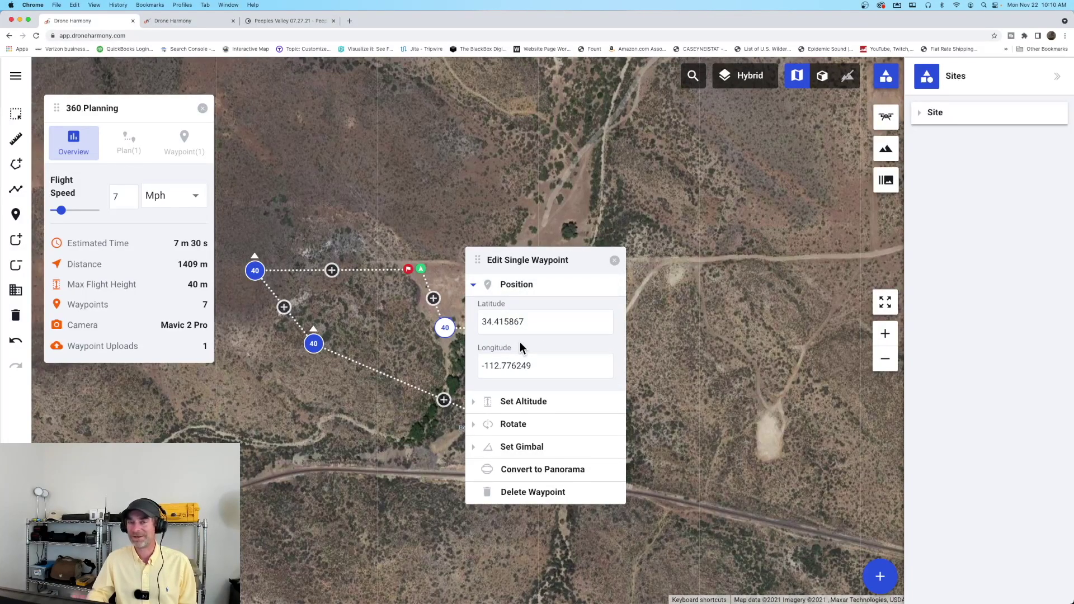
{"action": "left_click", "coordinate": [476, 293]}
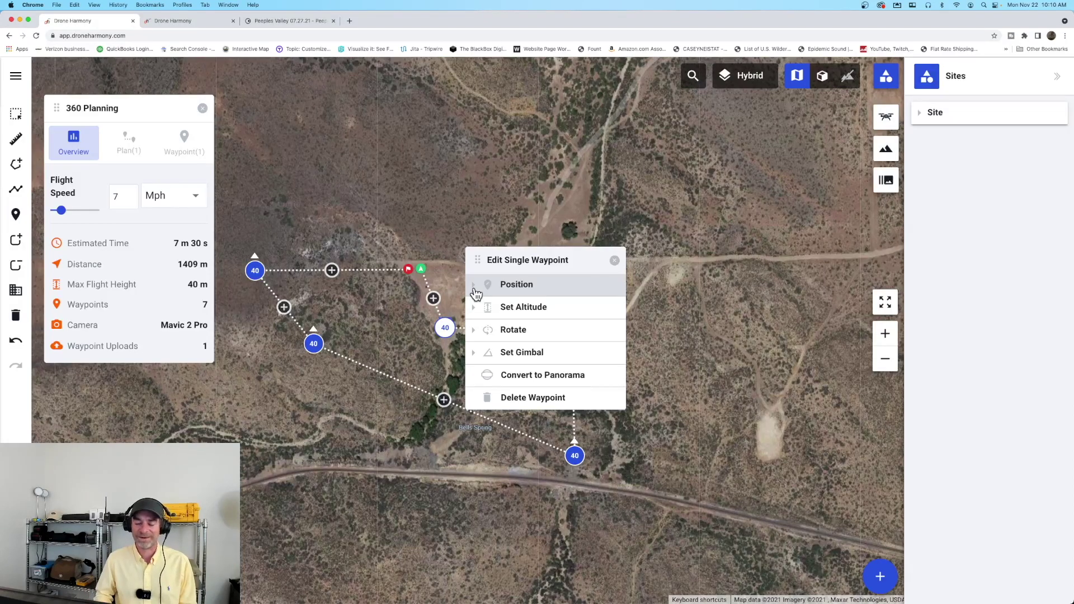
{"action": "left_click", "coordinate": [475, 292]}
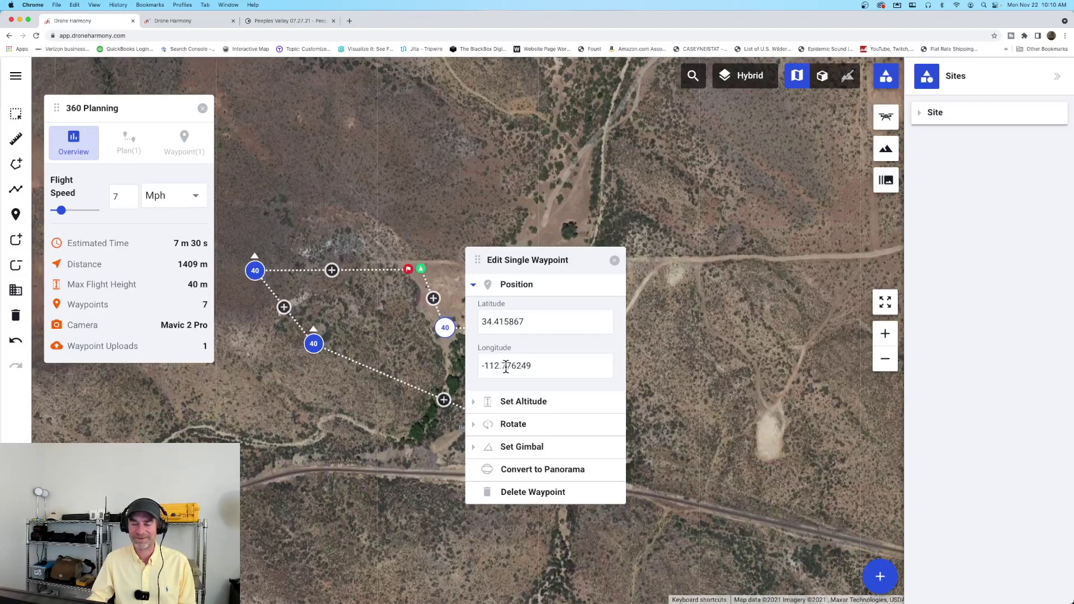
View the altitude settings of the waypoint at the clearing's southern tip
{"action": "left_click", "coordinate": [475, 290]}
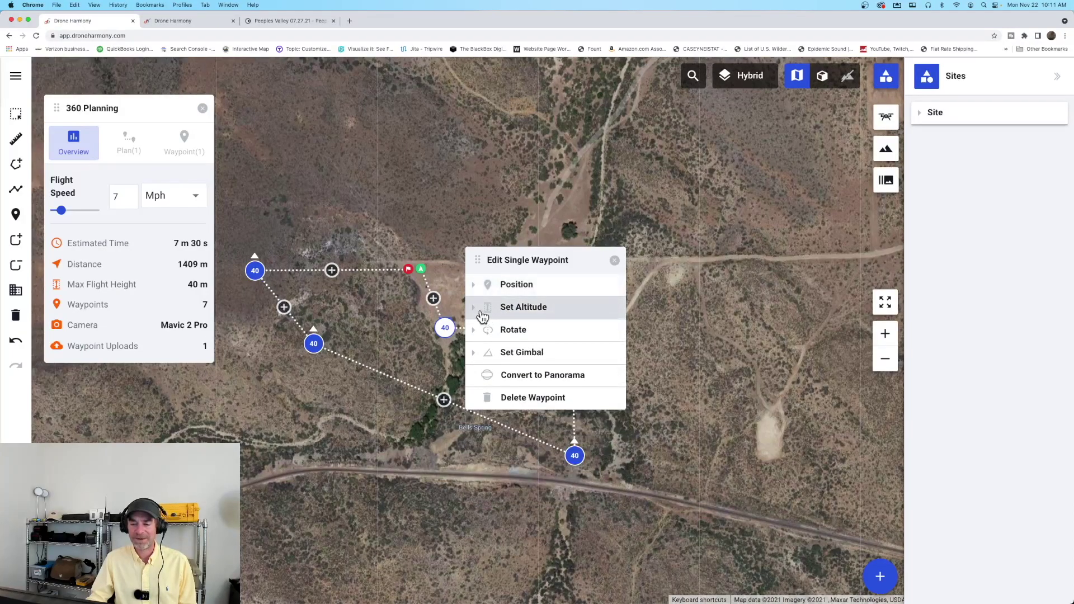
{"action": "left_click", "coordinate": [475, 309]}
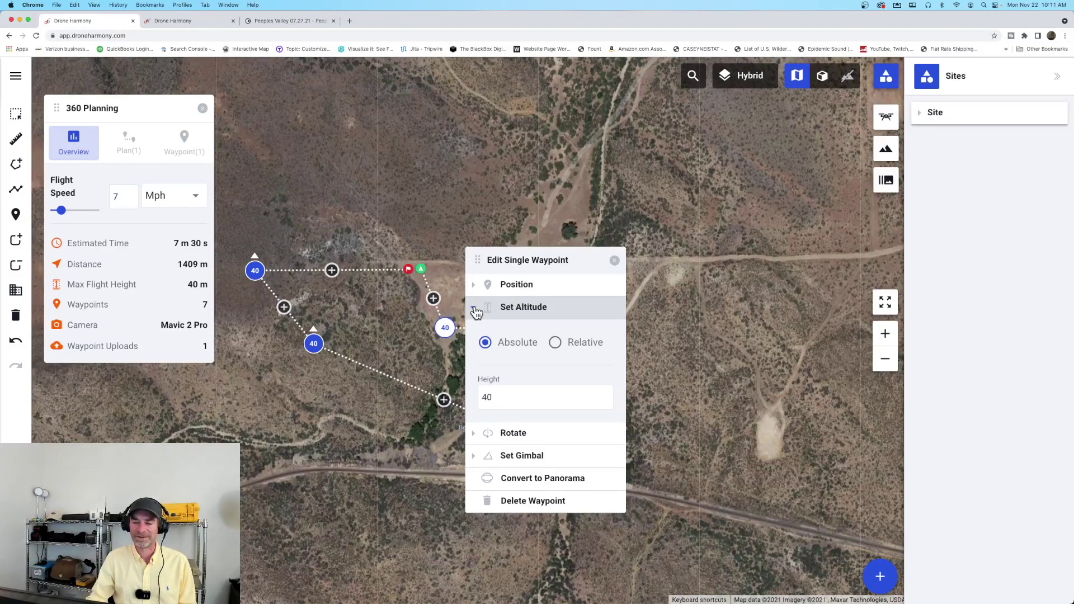
{"action": "left_click", "coordinate": [475, 311]}
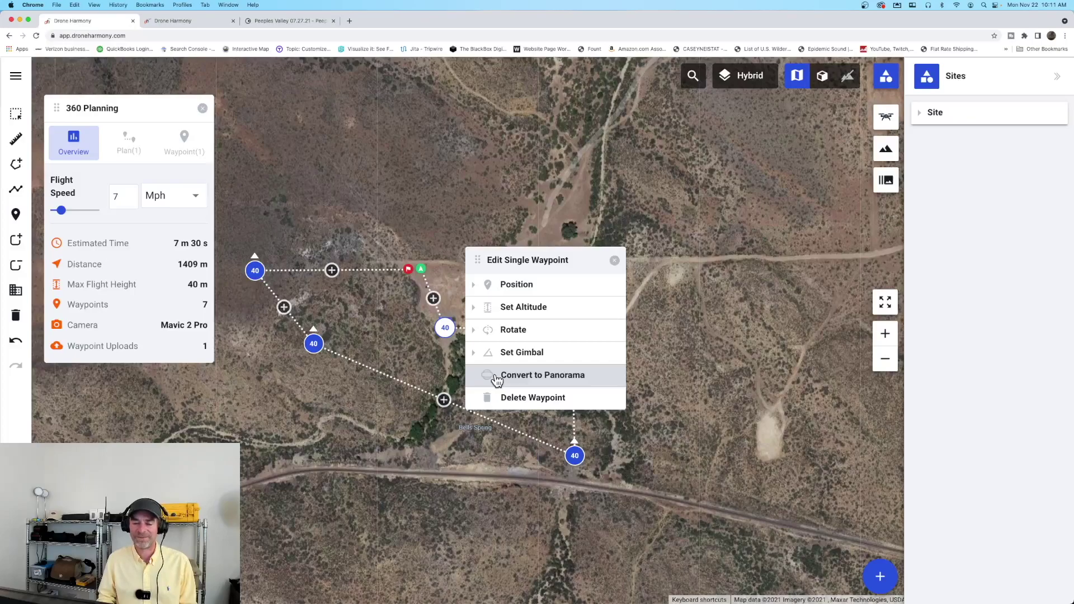
Convert the waypoint at the clearing's southern tip into a panorama shot with 34 images and inspect its marker up close
{"action": "left_click", "coordinate": [534, 380]}
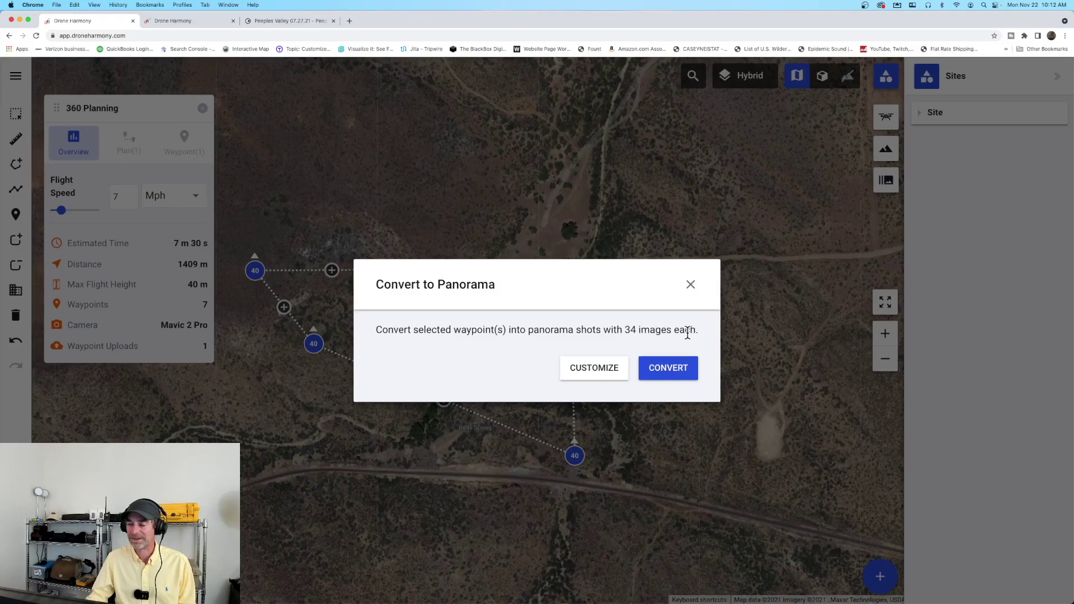
{"action": "left_click", "coordinate": [675, 374]}
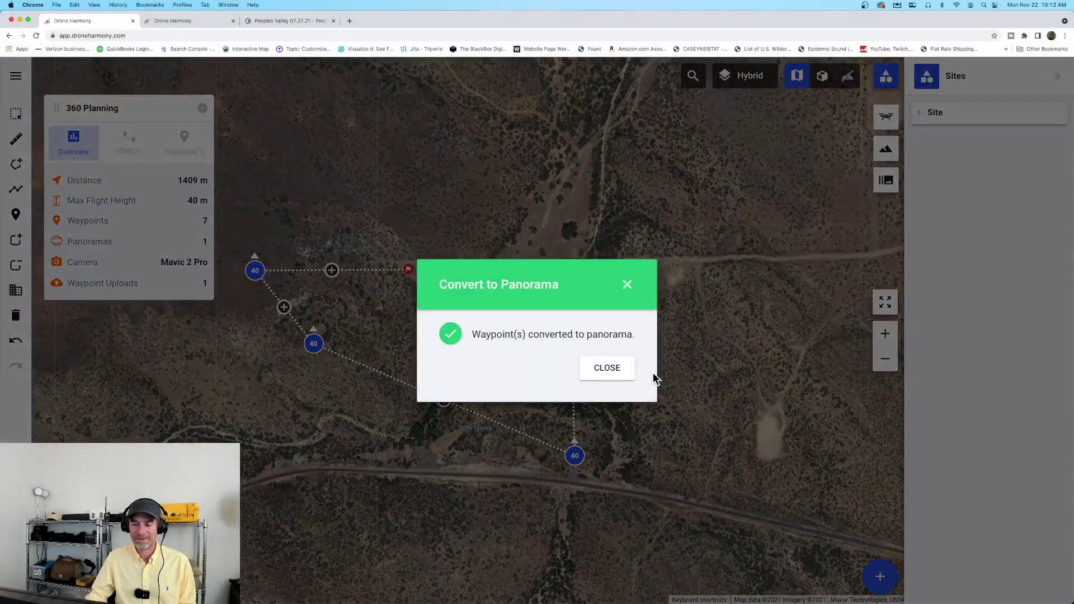
{"action": "left_click", "coordinate": [607, 368]}
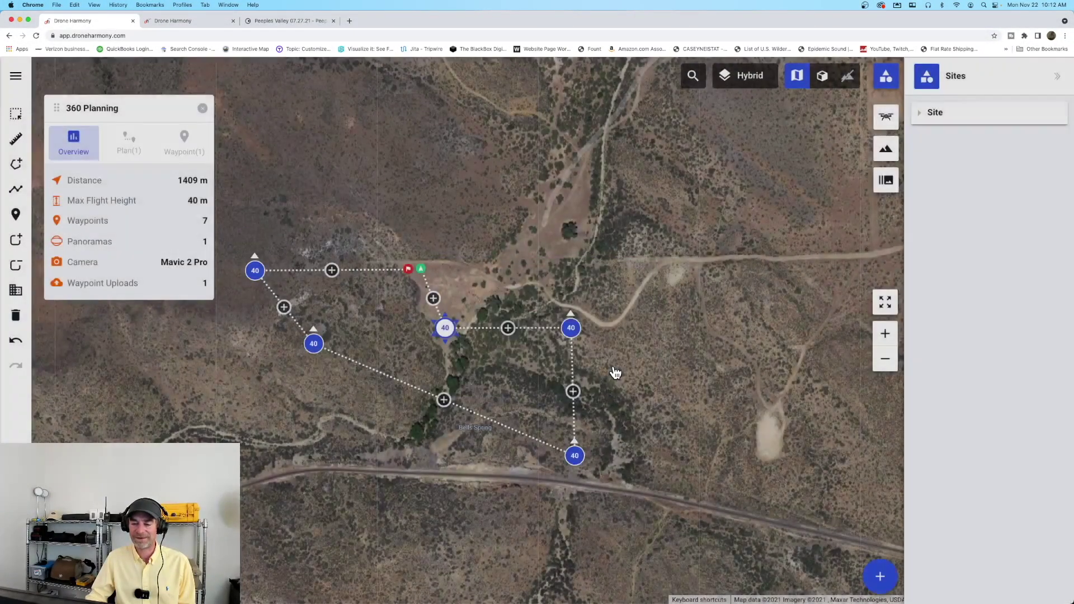
{"action": "scroll", "coordinate": [423, 346], "scroll_direction": "up", "scroll_amount": 4}
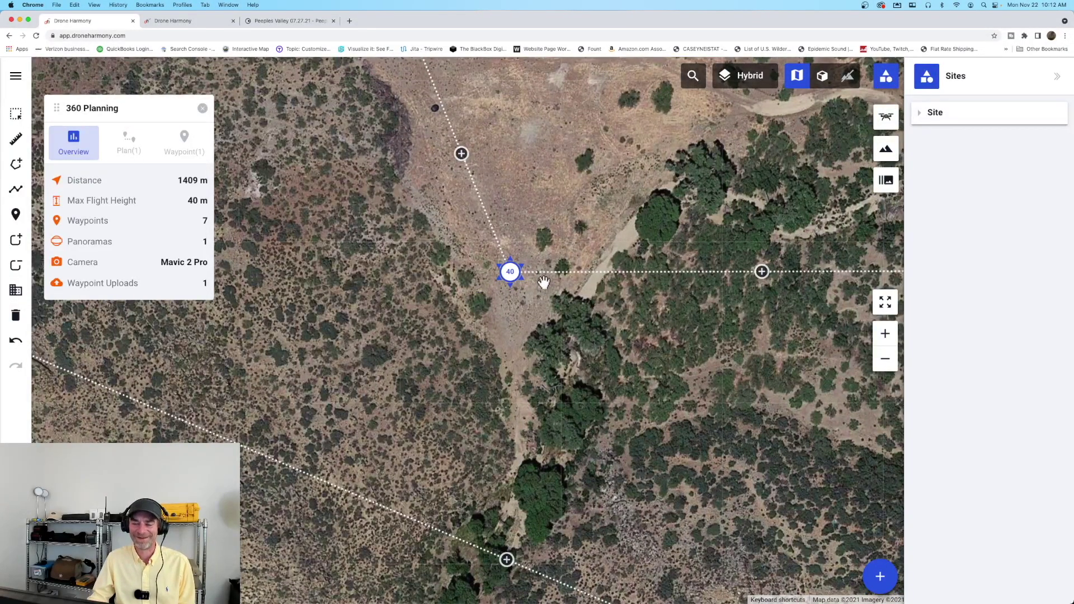
Convert the second waypoint, due east of the clearing's southern tip, into a panorama shot
{"action": "scroll", "coordinate": [517, 292], "scroll_direction": "down", "scroll_amount": 4}
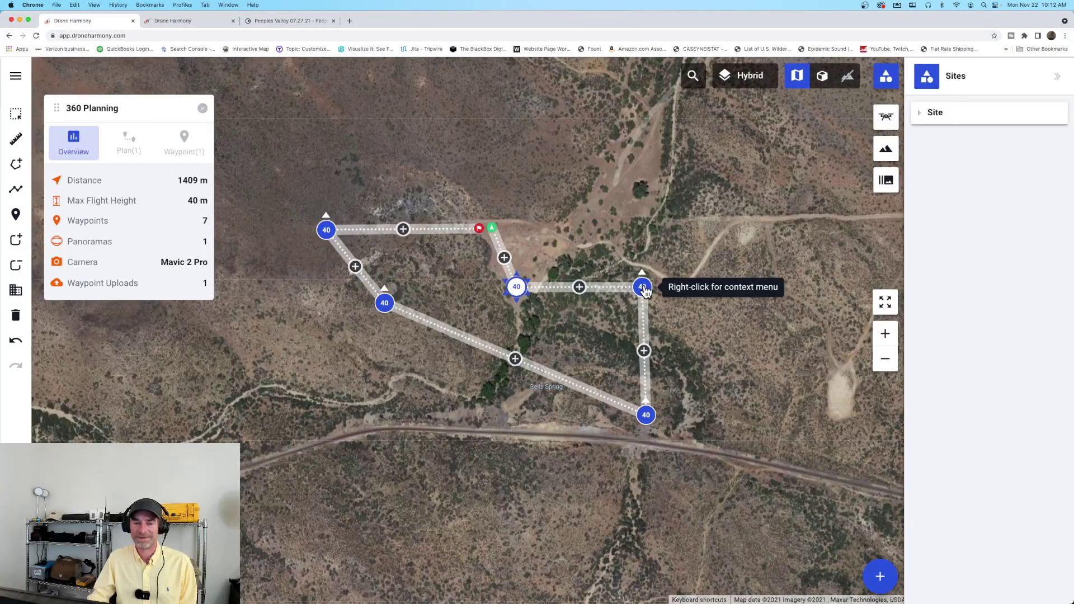
{"action": "left_click", "coordinate": [643, 288]}
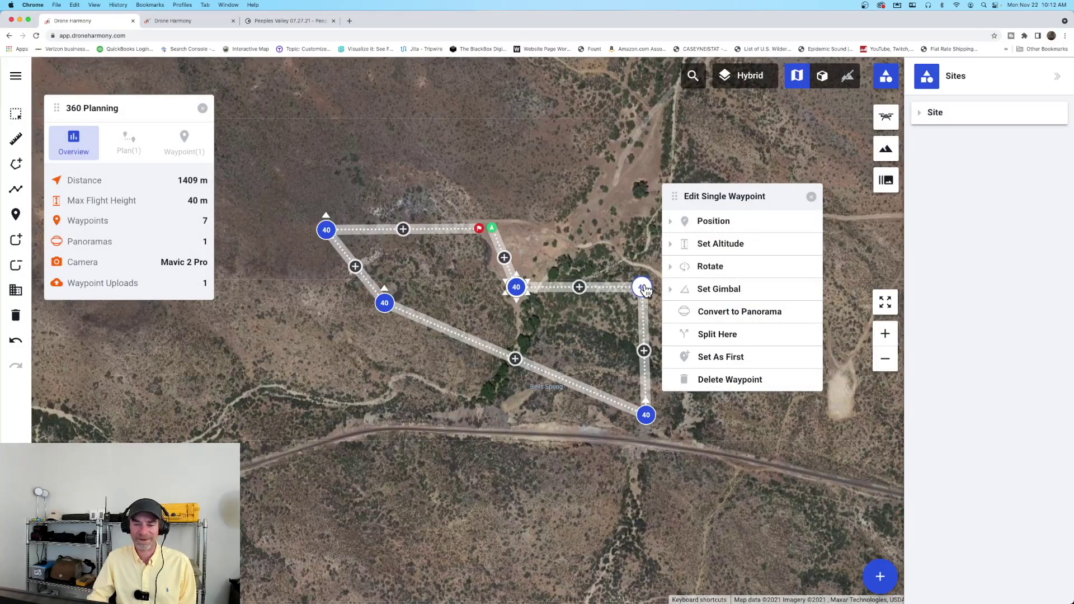
{"action": "left_click", "coordinate": [742, 315]}
{"action": "left_click", "coordinate": [650, 370]}
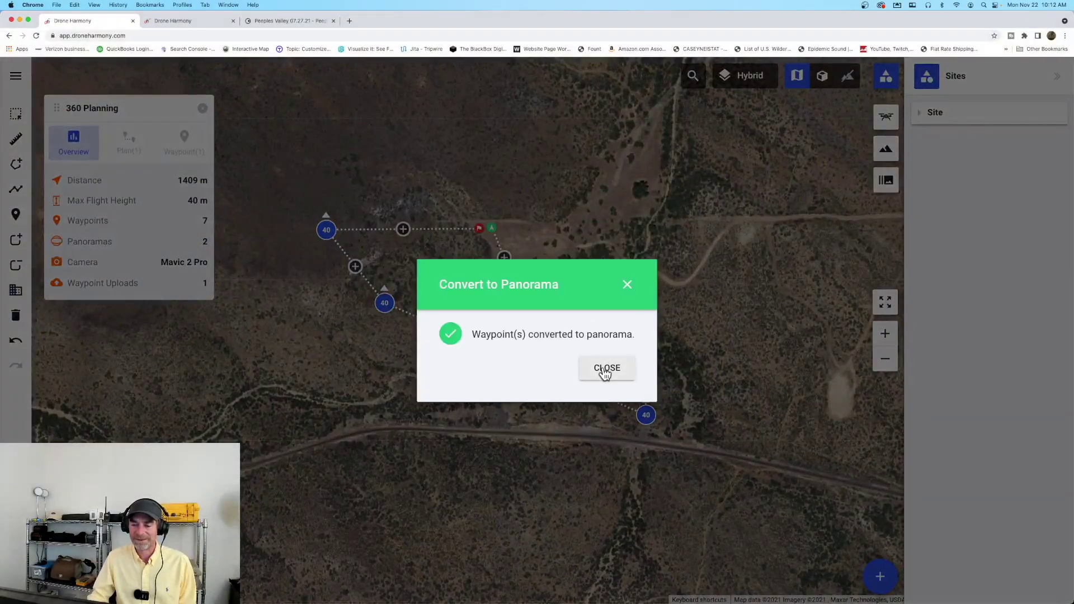
{"action": "left_click", "coordinate": [603, 368]}
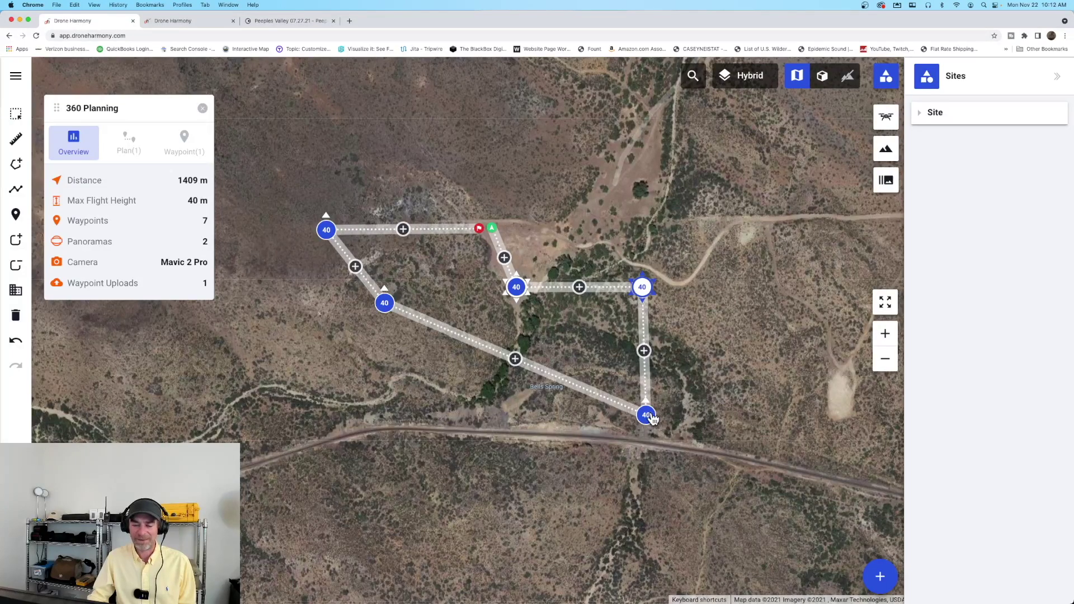
Review the edit options of the waypoint just above the railway and close them without changing anything
{"action": "left_click_drag", "start_coordinate": [675, 402], "coordinate": [665, 348]}
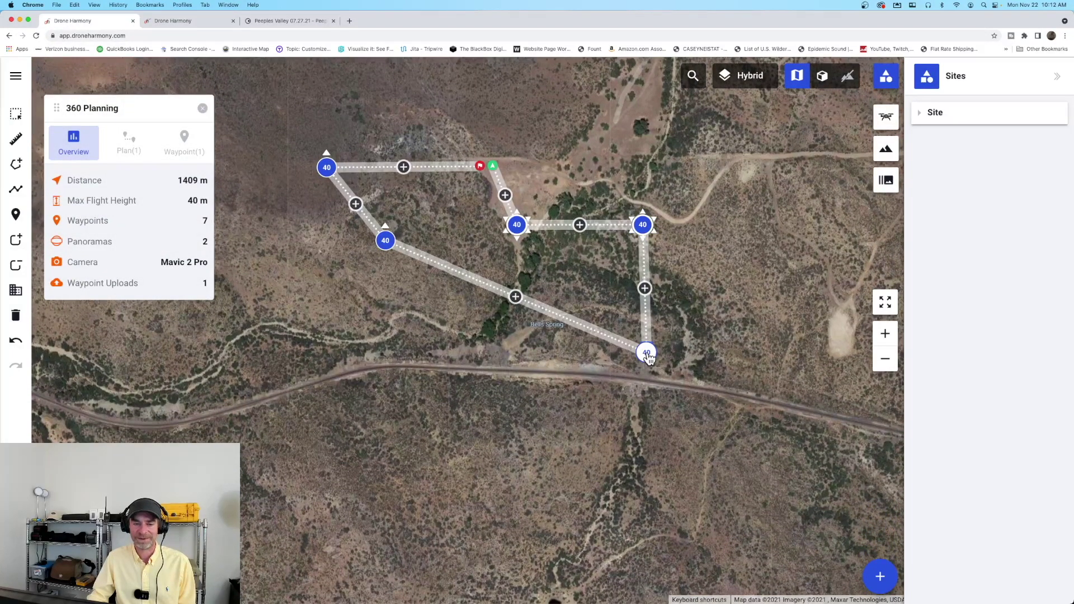
{"action": "left_click", "coordinate": [647, 354]}
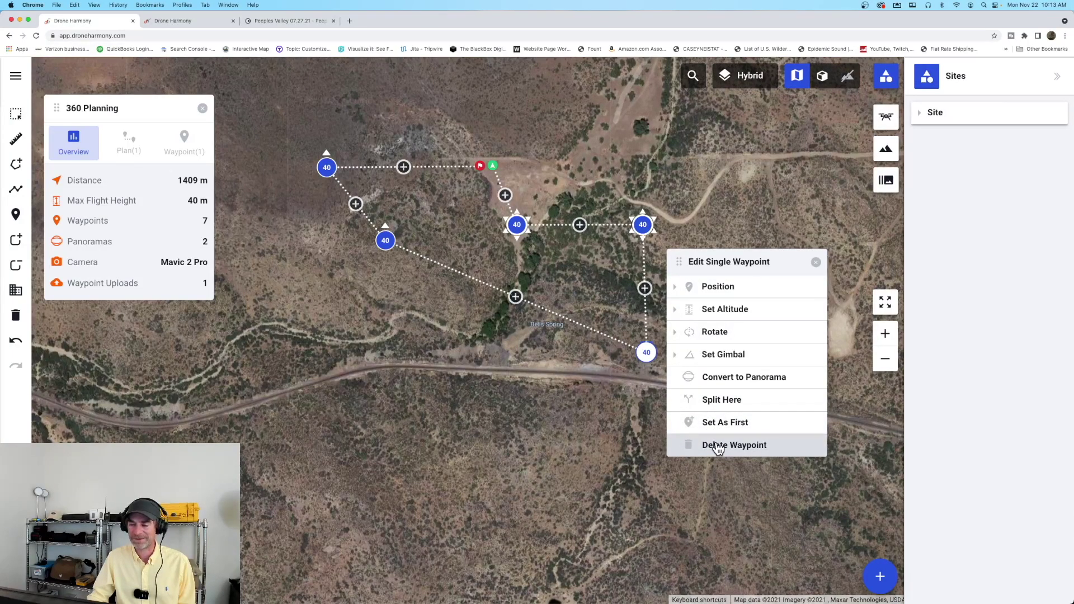
{"action": "left_click", "coordinate": [816, 263]}
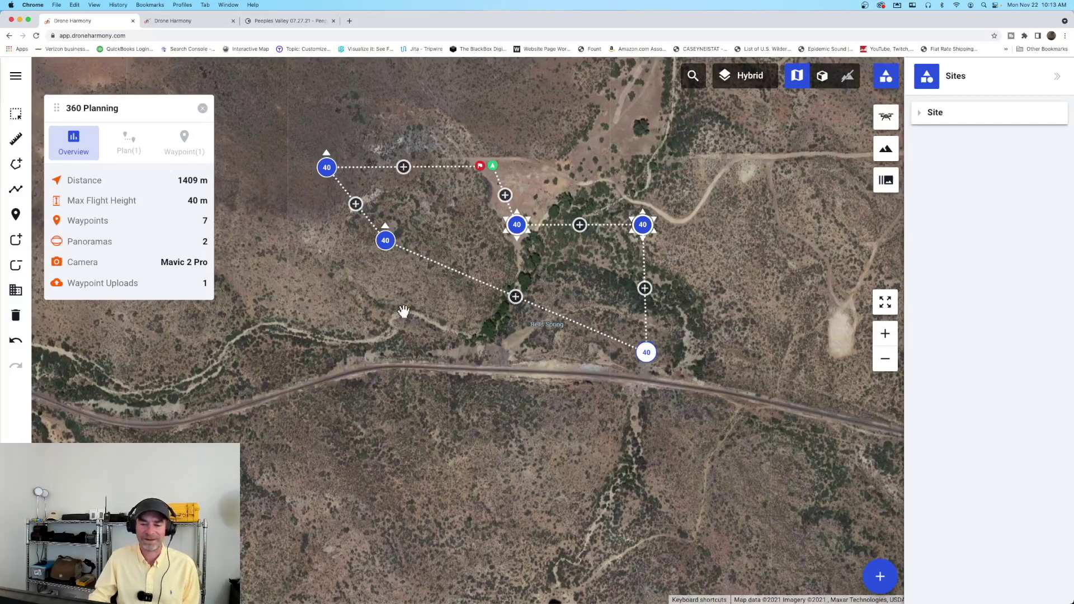
Convert the fourth waypoint, southwest of the clearing, into a panorama shot with 34 images
{"action": "left_click", "coordinate": [386, 241]}
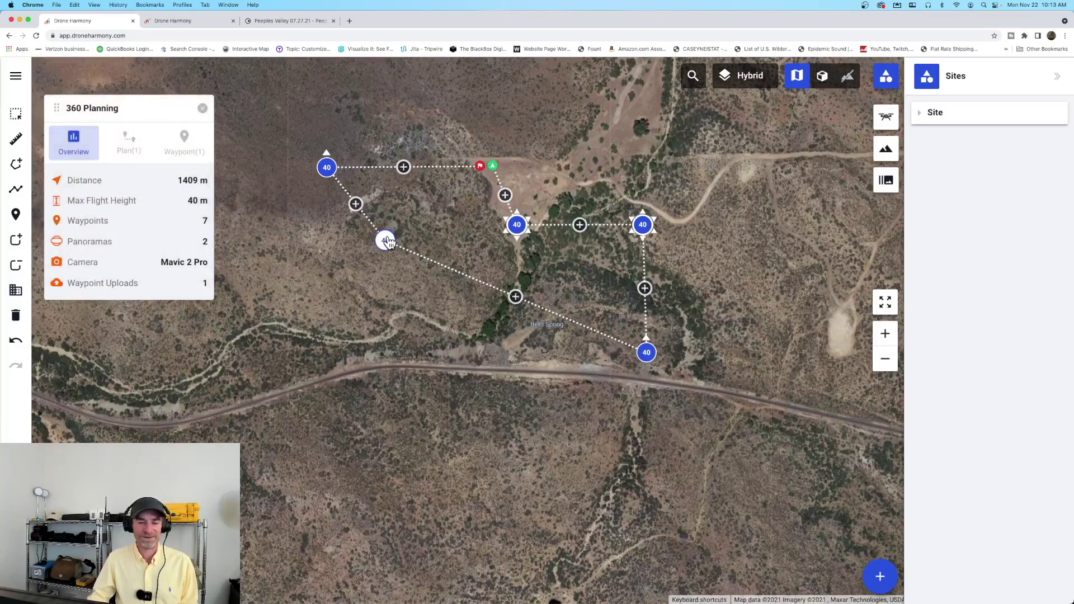
{"action": "right_click", "coordinate": [389, 243]}
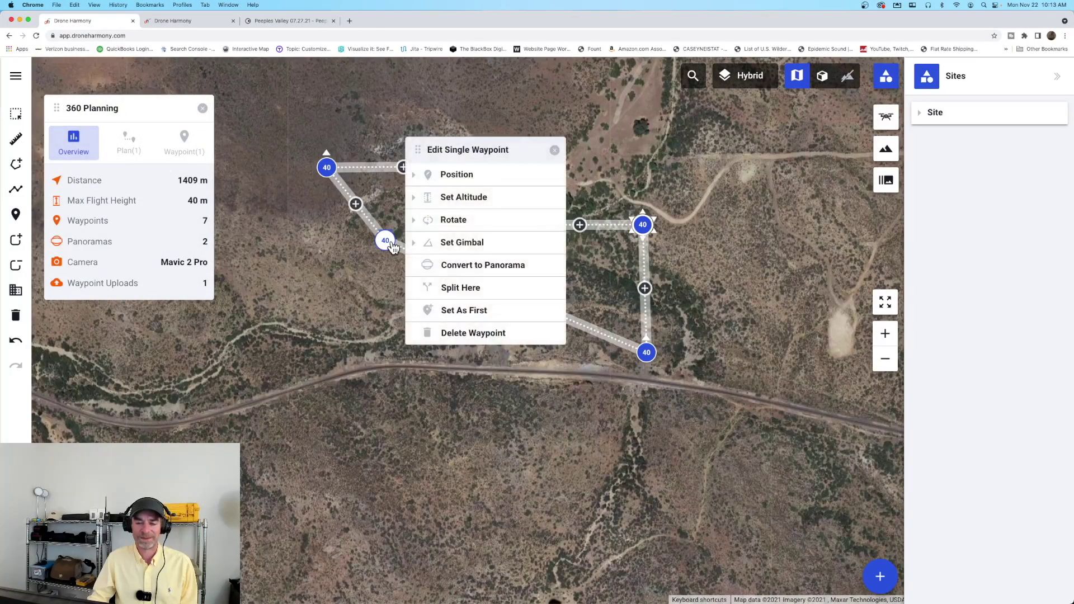
{"action": "left_click", "coordinate": [465, 265]}
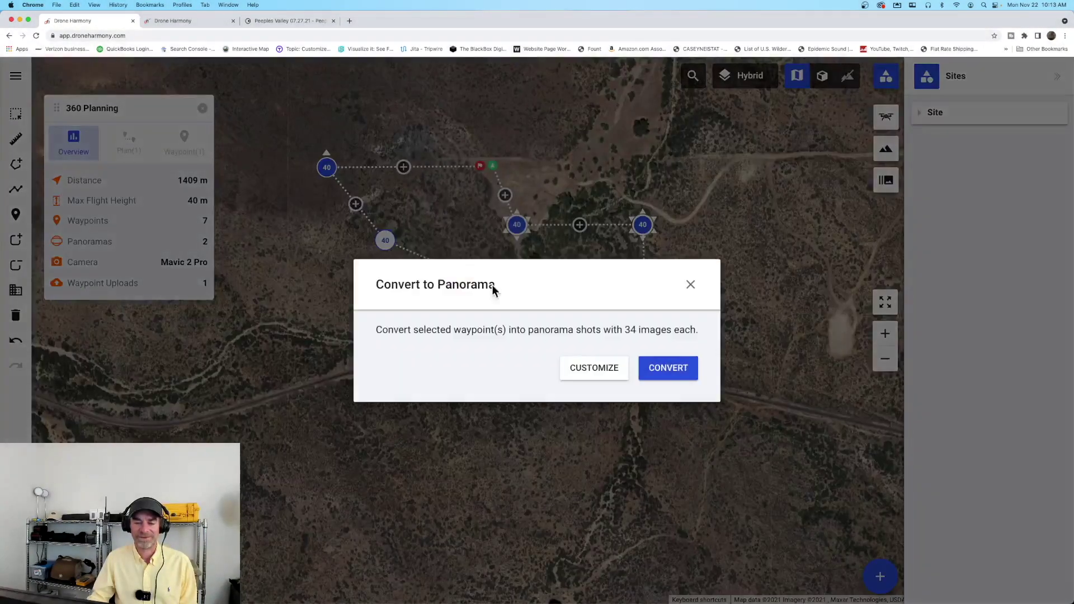
{"action": "left_click", "coordinate": [651, 371]}
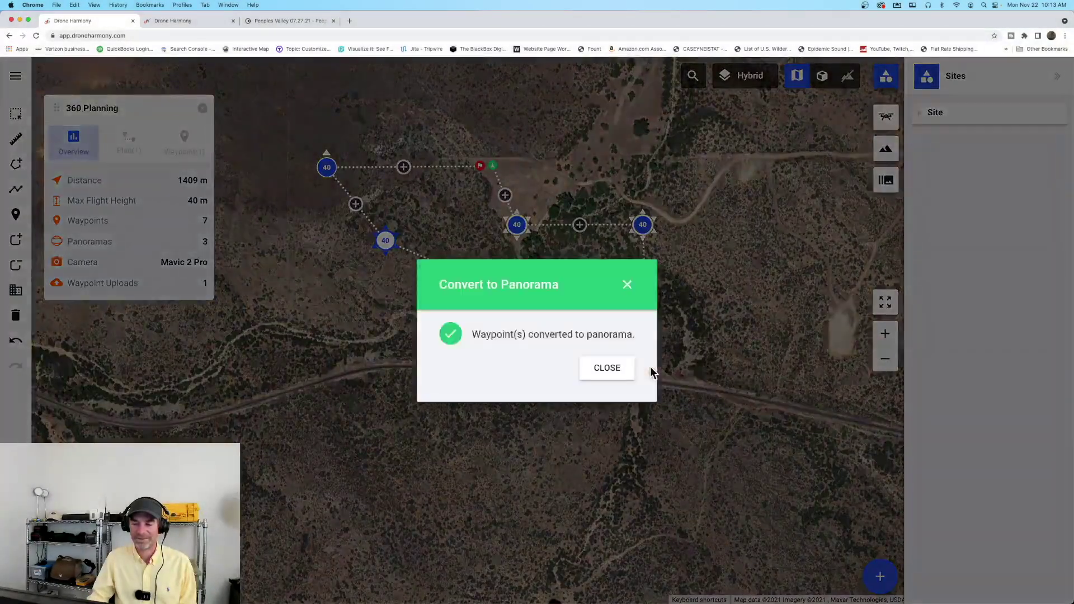
{"action": "left_click", "coordinate": [618, 373]}
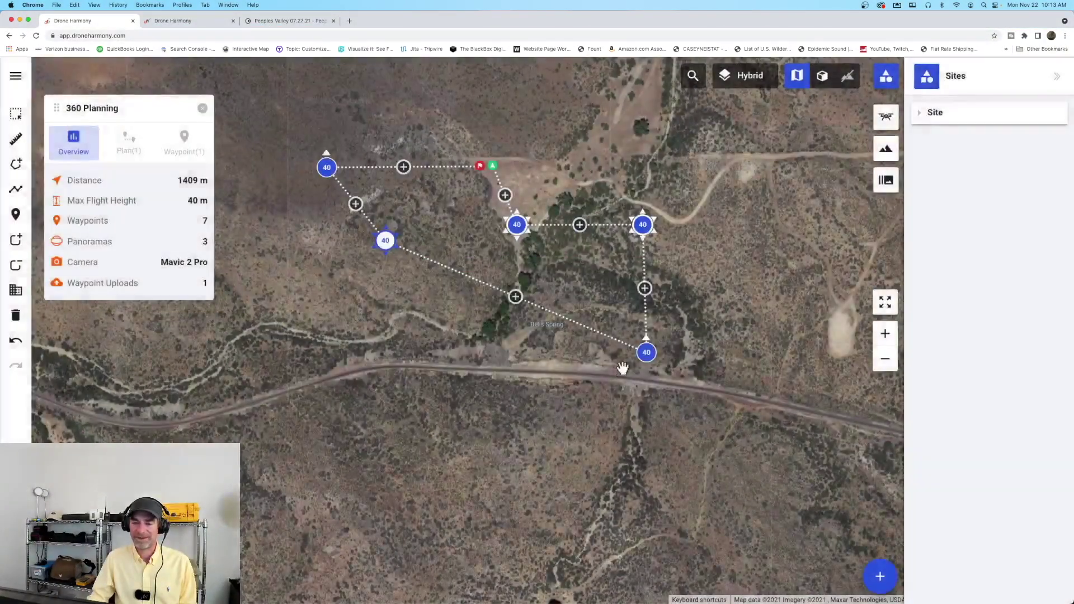
Examine the flight route and its waypoints in the 3D view, clear the waypoint selection, and return to the map view
{"action": "left_click", "coordinate": [826, 82]}
{"action": "left_click", "coordinate": [798, 83]}
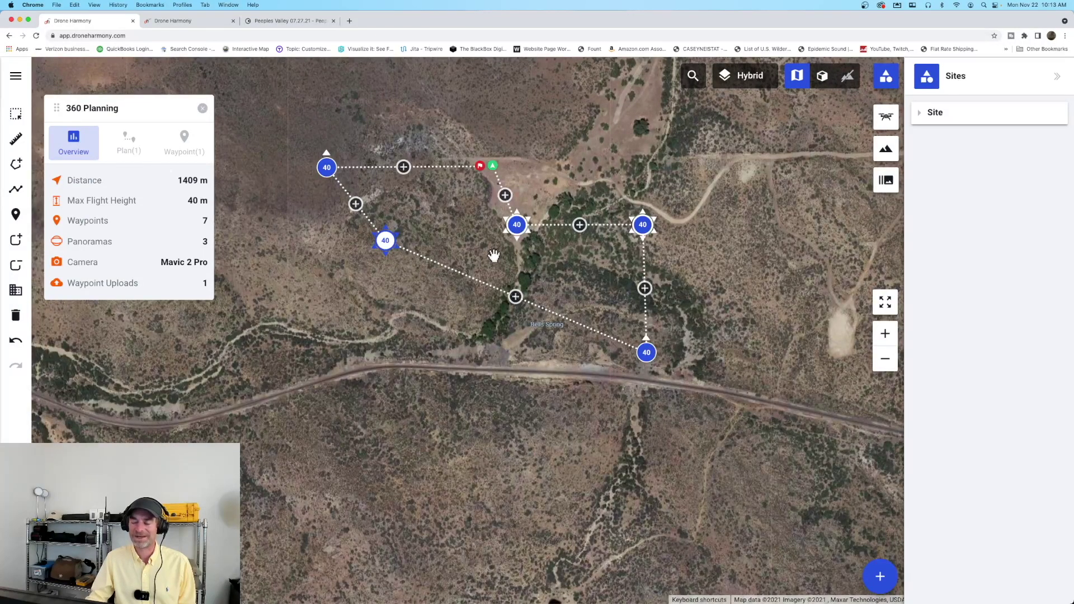
{"action": "left_click", "coordinate": [825, 84]}
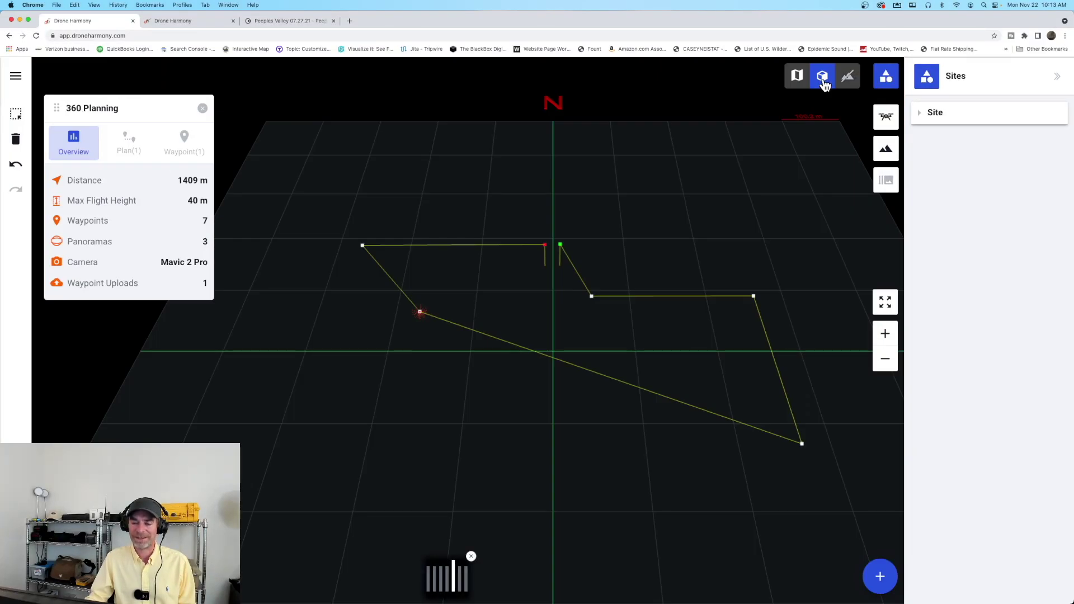
{"action": "mouse_move", "coordinate": [631, 398]}
{"action": "left_mouse_down"}
{"action": "mouse_move", "coordinate": [629, 342]}
{"action": "mouse_move", "coordinate": [608, 346]}
{"action": "mouse_move", "coordinate": [596, 331]}
{"action": "mouse_move", "coordinate": [575, 340]}
{"action": "mouse_move", "coordinate": [570, 362]}
{"action": "mouse_move", "coordinate": [611, 385]}
{"action": "mouse_move", "coordinate": [623, 330]}
{"action": "left_mouse_up"}
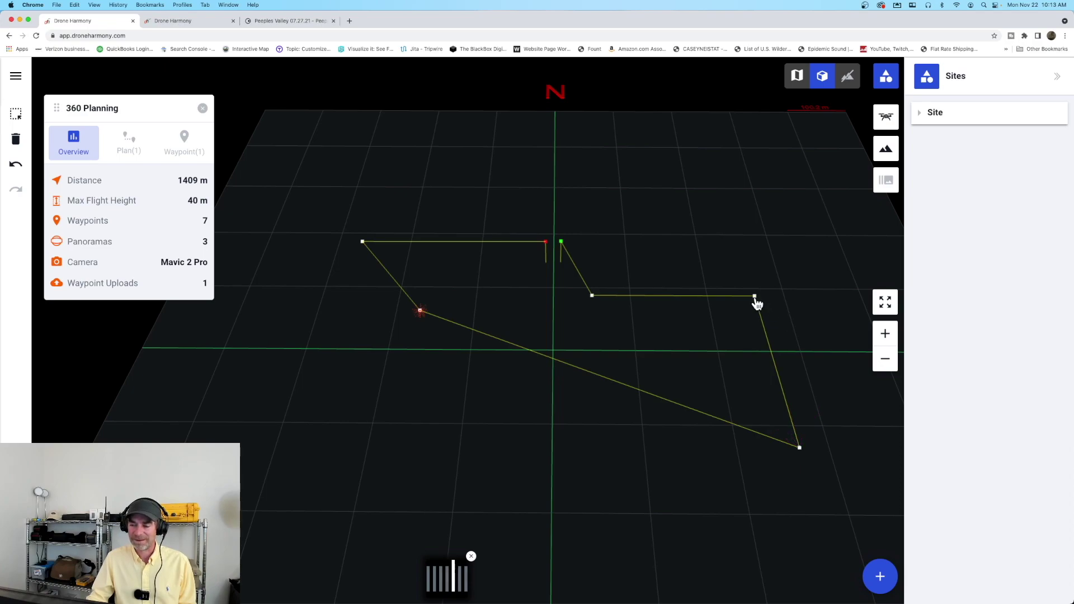
{"action": "key", "text": "Escape"}
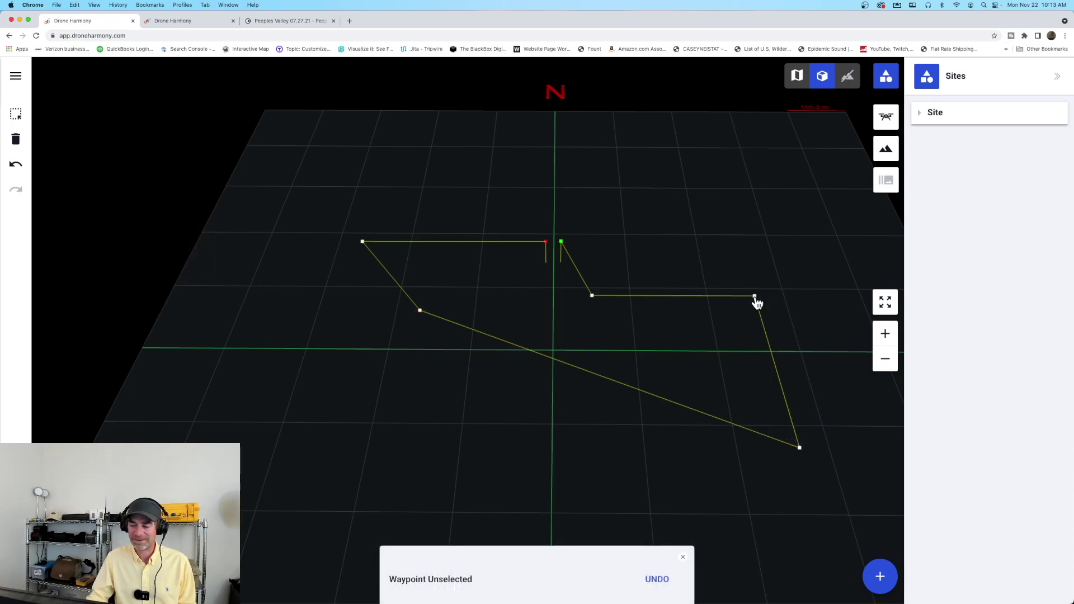
{"action": "left_click", "coordinate": [757, 300]}
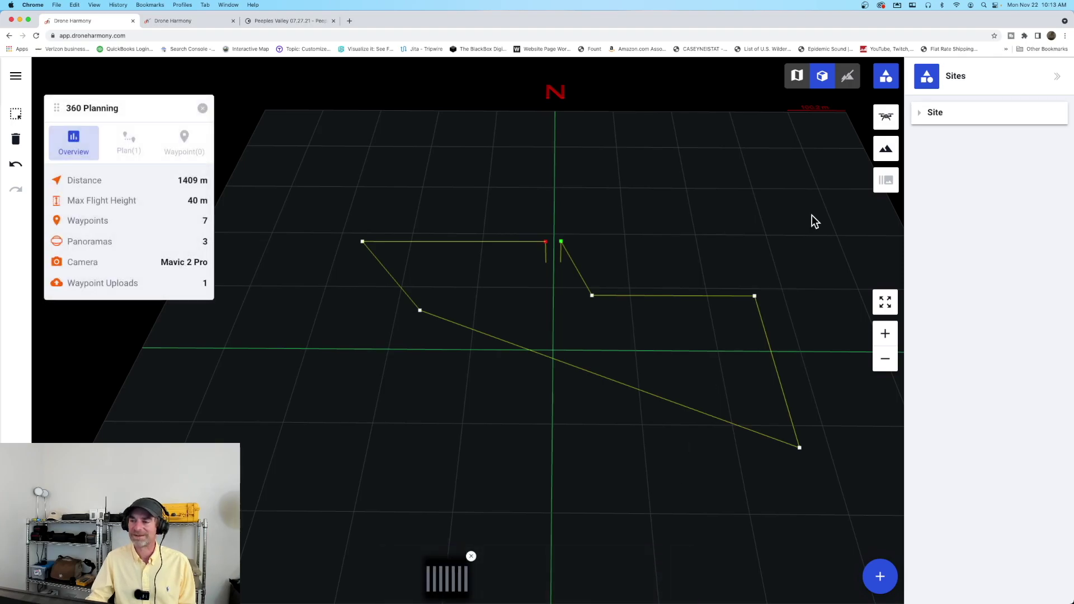
{"action": "left_click", "coordinate": [798, 78]}
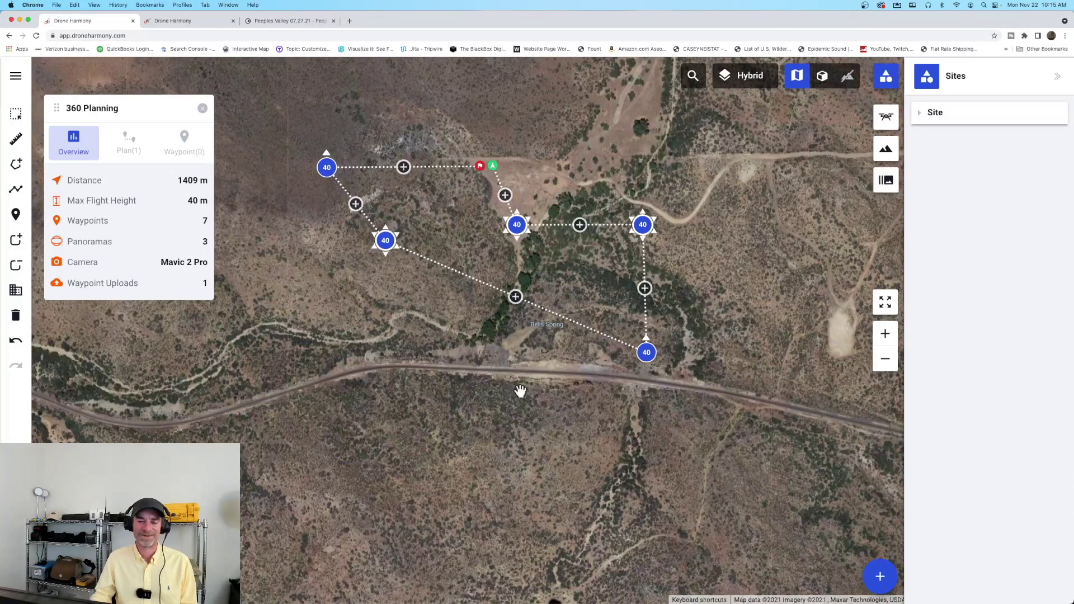
Open the edit options of the route's northwestern waypoint, view its latitude and longitude, and close the options
{"action": "left_click_drag", "start_coordinate": [326, 167], "coordinate": [331, 170]}
{"action": "left_click", "coordinate": [331, 170]}
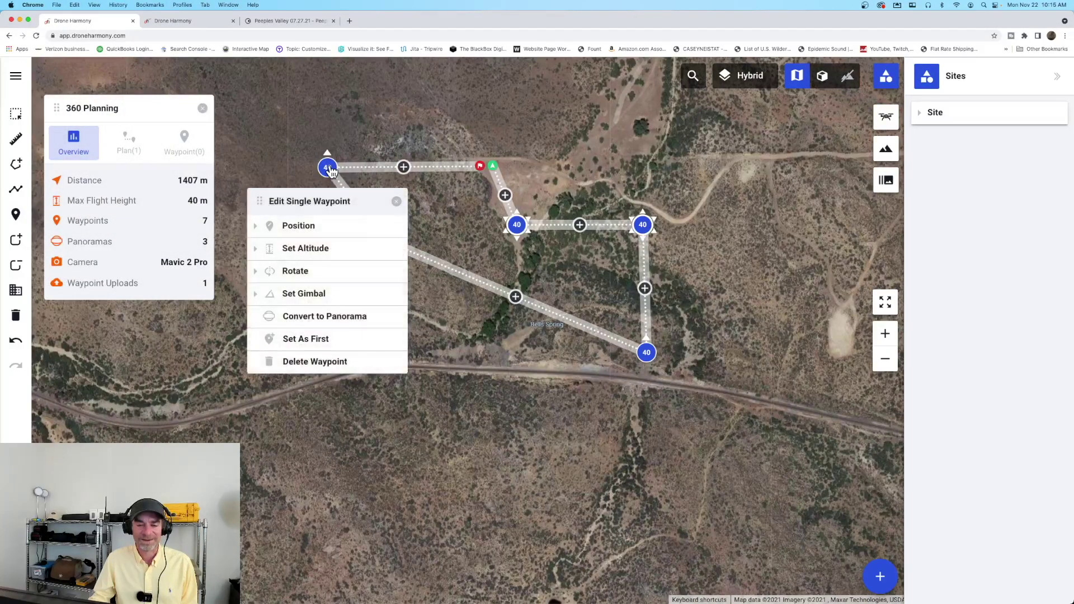
{"action": "left_click", "coordinate": [257, 229]}
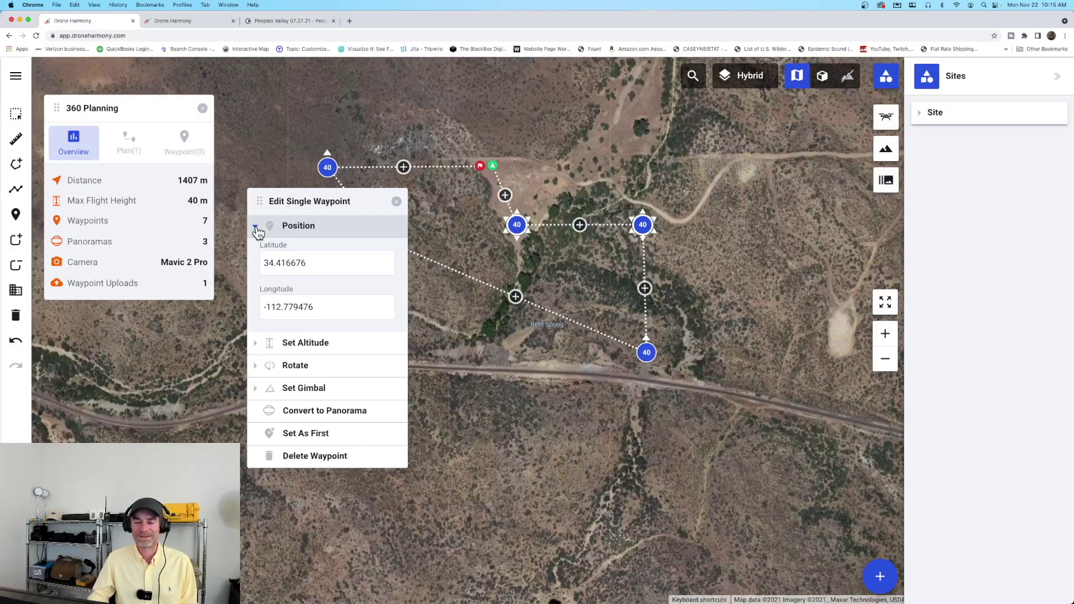
{"action": "left_click", "coordinate": [256, 230]}
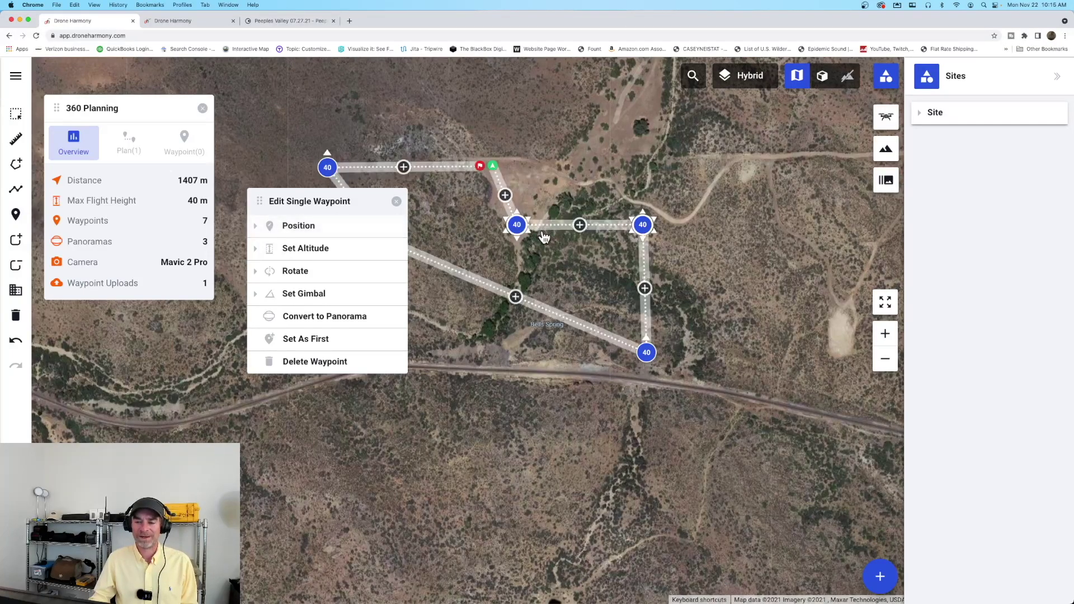
{"action": "left_click", "coordinate": [258, 229]}
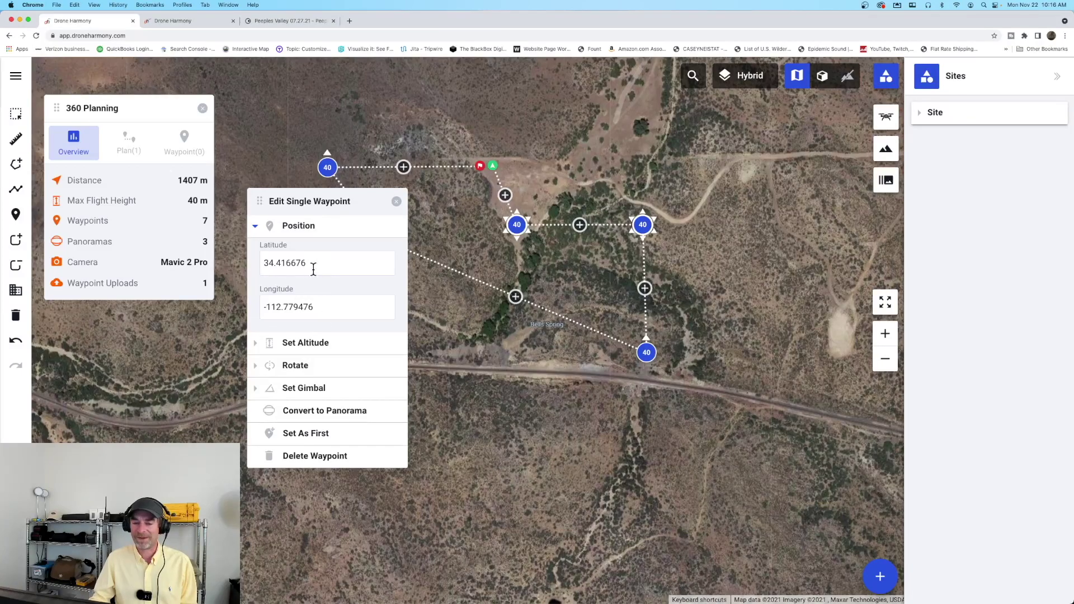
{"action": "left_click", "coordinate": [397, 203]}
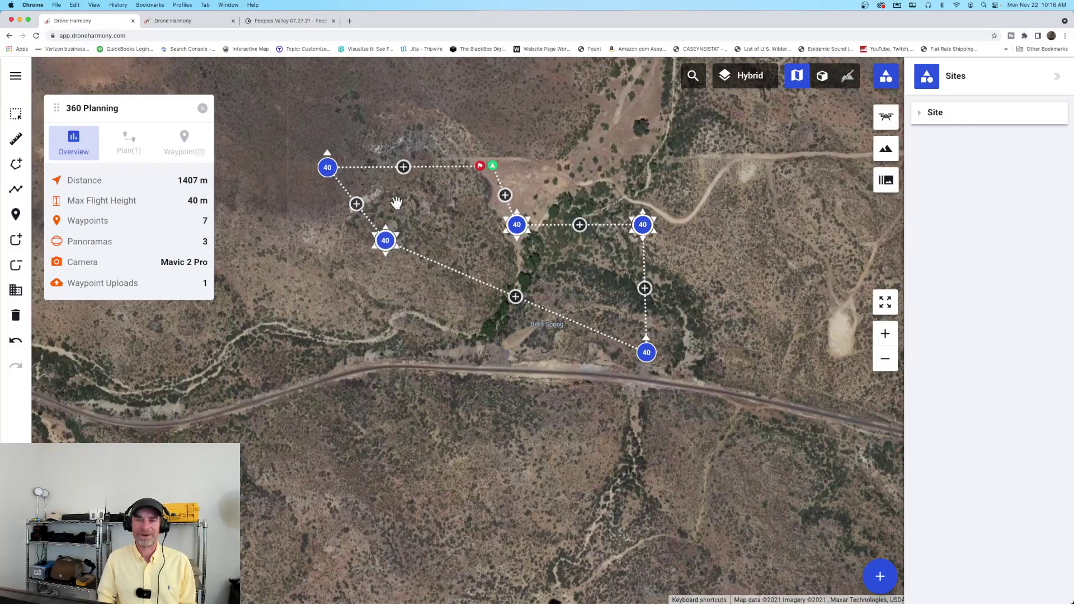